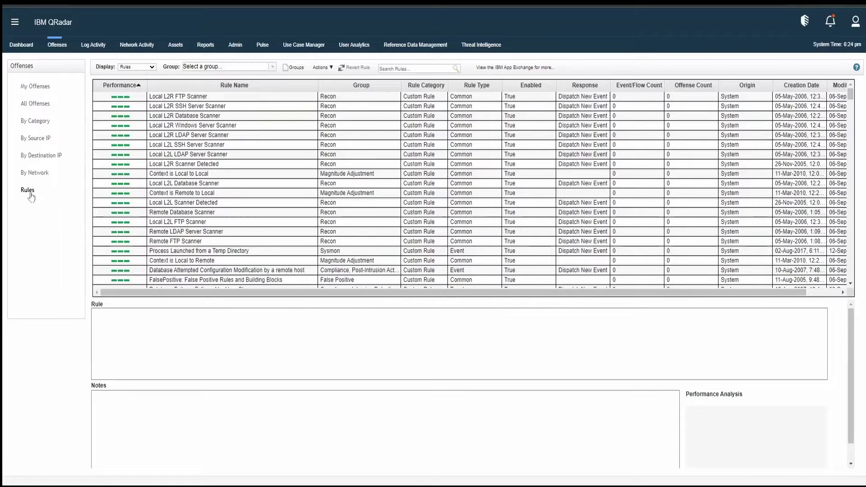
pyautogui.click(331, 68)
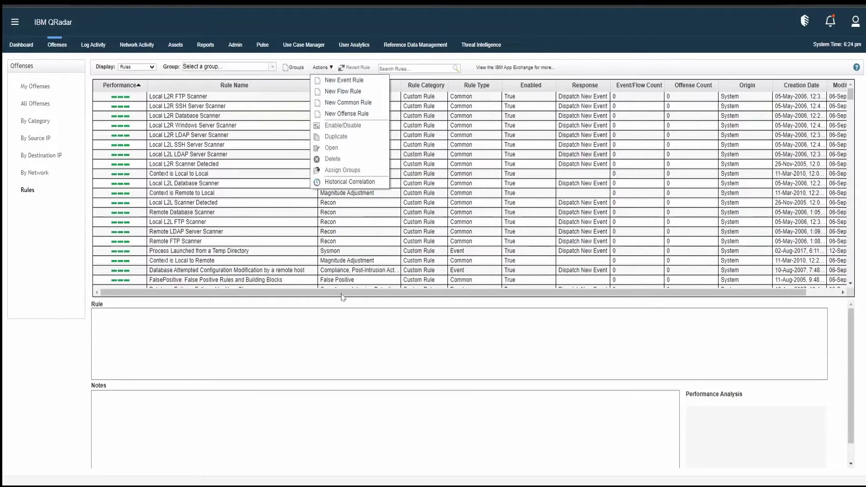
pyautogui.click(342, 325)
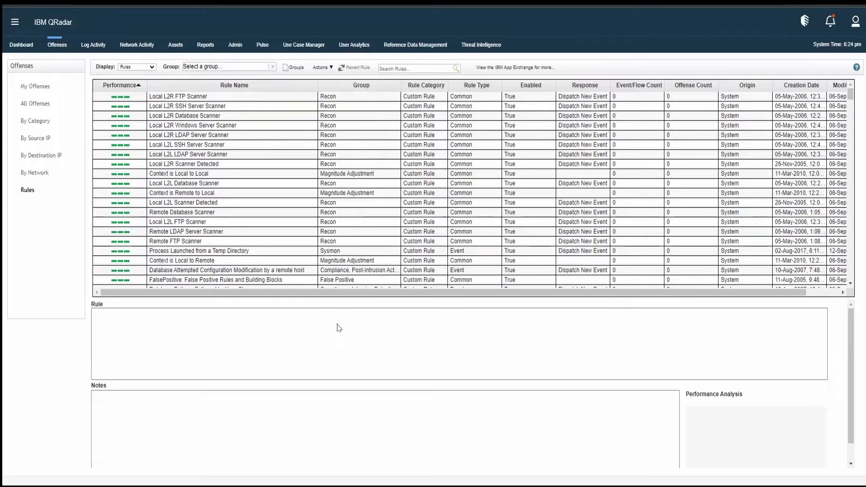
# Open the log activity with the grouped results of the Test_123 search.
pyautogui.click(92, 47)
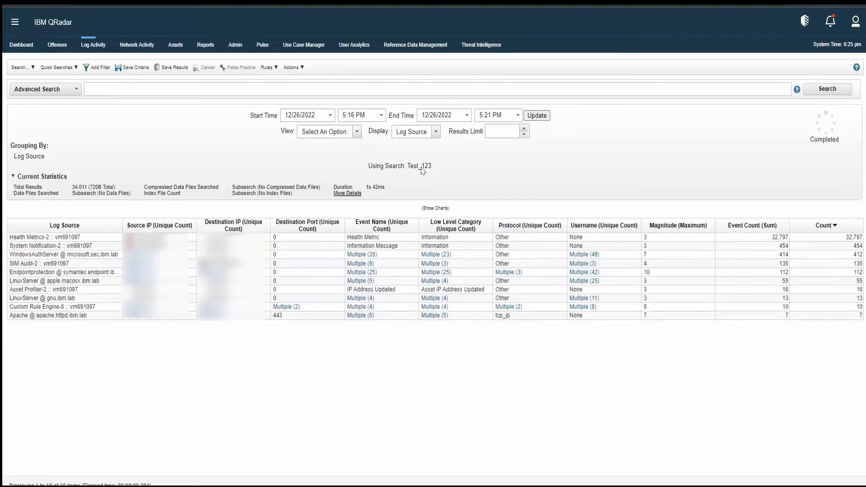
pyautogui.moveTo(435, 167); pyautogui.dragTo(409, 170)
pyautogui.click(421, 174)
# Start a new threshold rule from the search results and continue to its test editor with the Threshold rule type.
pyautogui.click(269, 68)
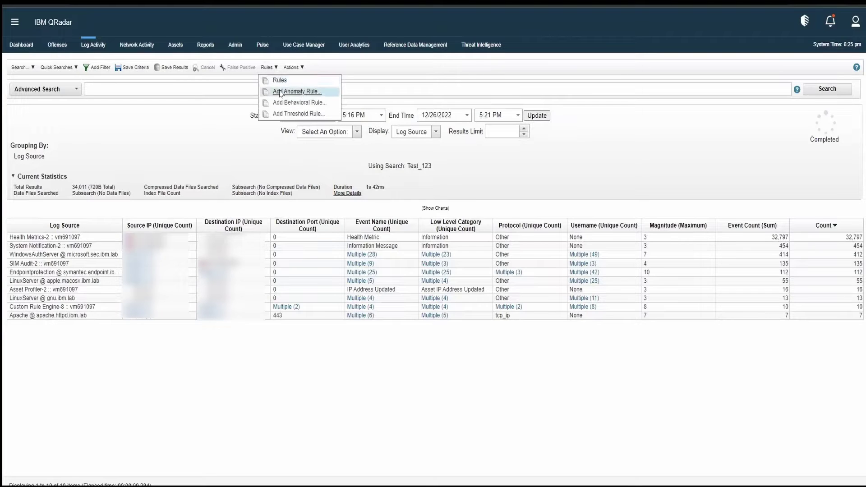
pyautogui.click(290, 115)
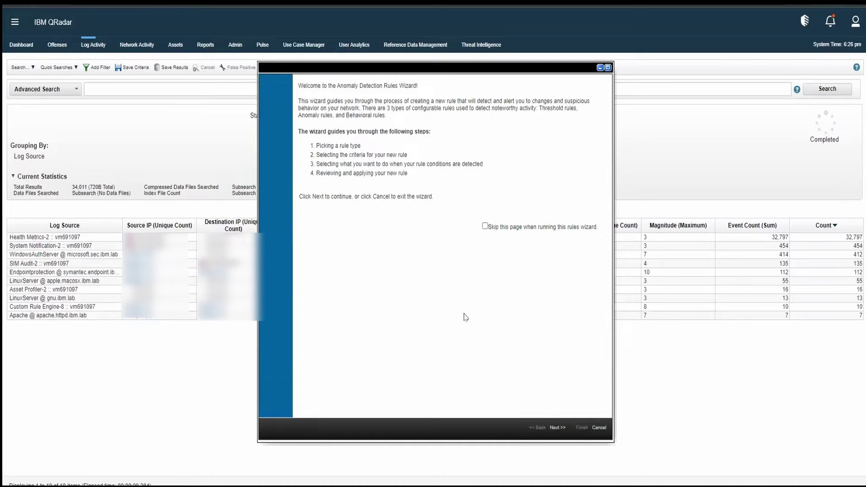
pyautogui.click(559, 428)
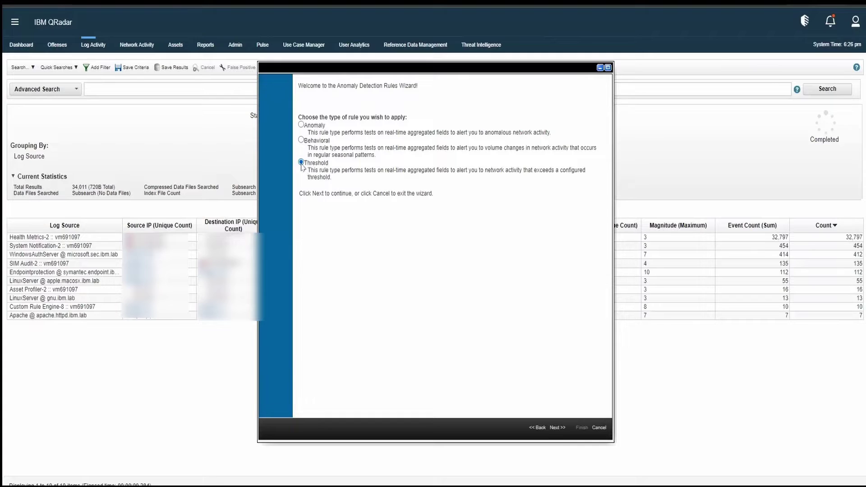
pyautogui.click(558, 428)
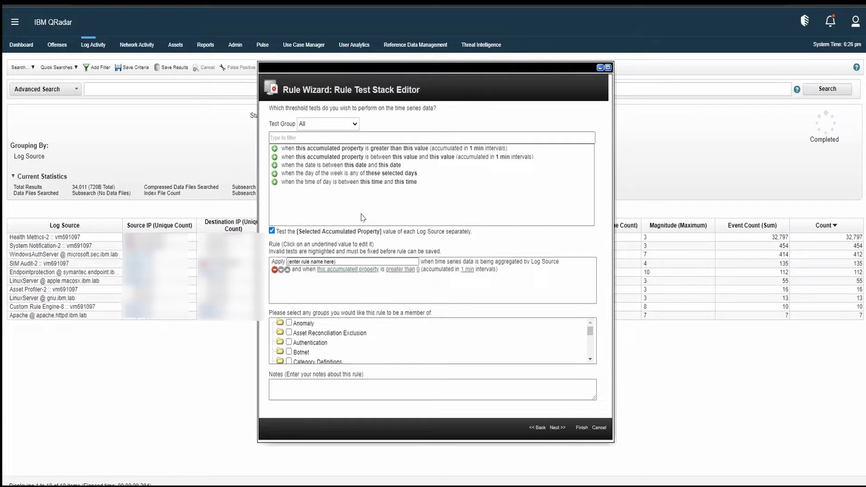
# Name the threshold rule Test123 and make it test for Source IP (Unique Count) greater than 5, accumulated in 1 min intervals.
pyautogui.click(354, 263)
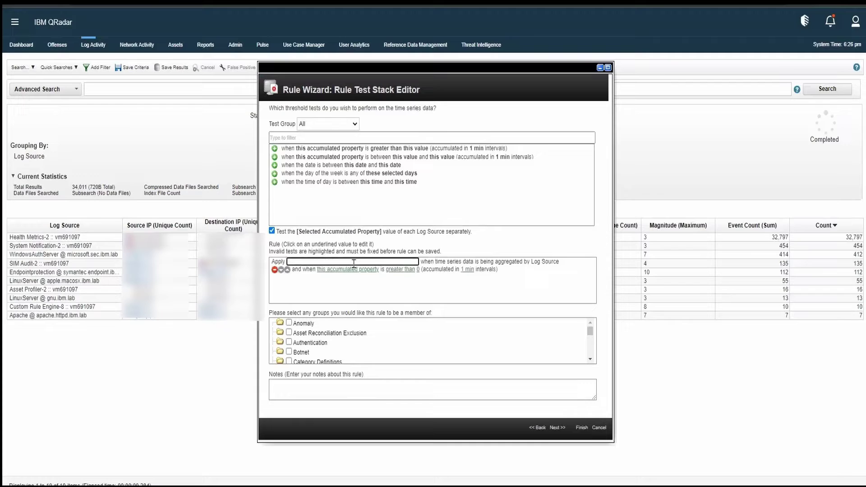
pyautogui.write('Test123')
pyautogui.click(353, 270)
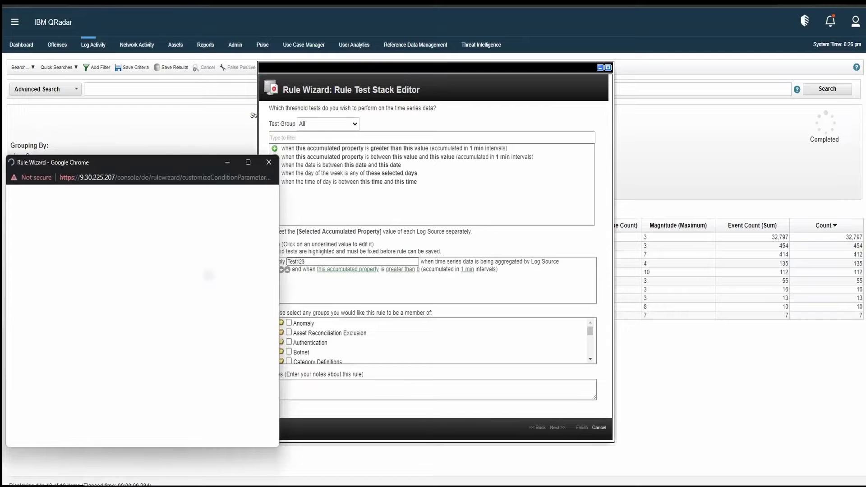
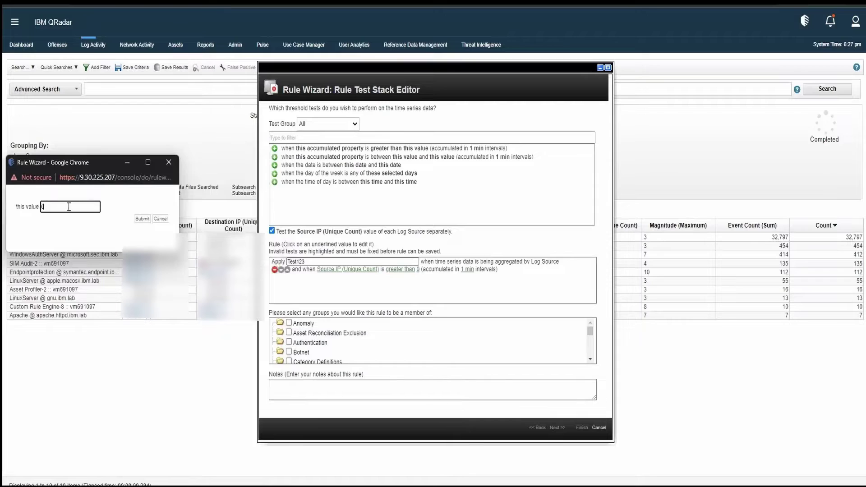
pyautogui.write('5')
pyautogui.click(142, 219)
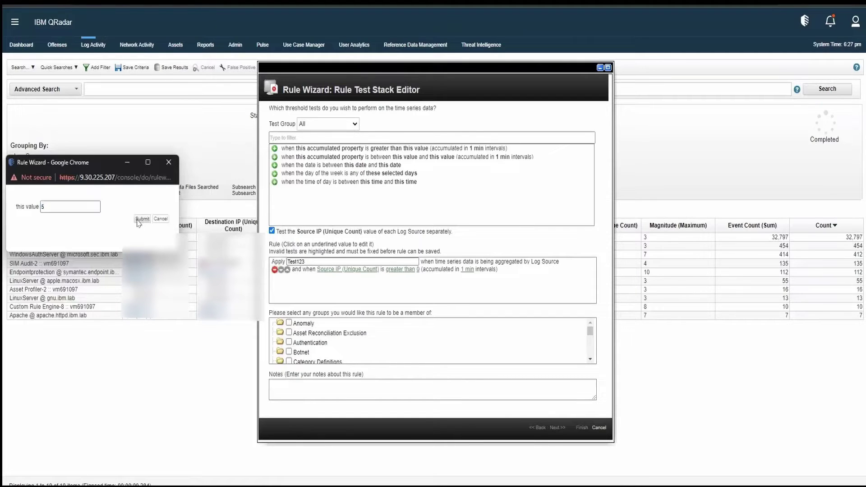
pyautogui.click(469, 270)
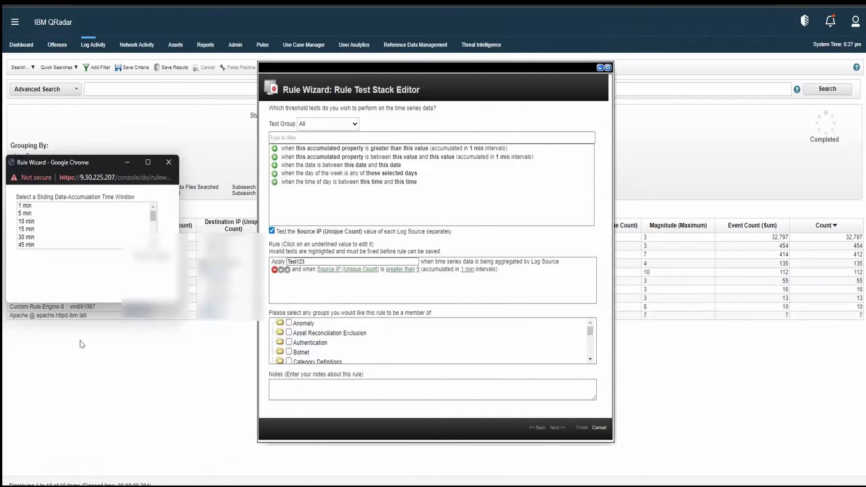
pyautogui.click(31, 207)
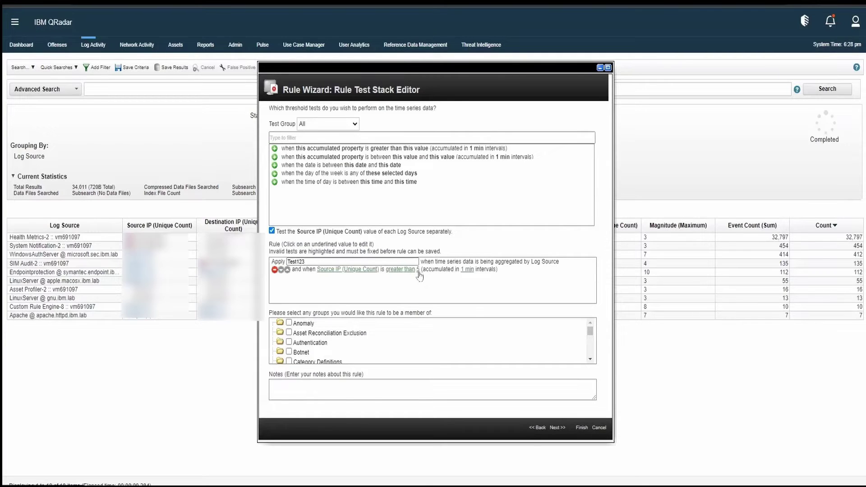
# Examine the new event, offense, custom action and enable options in the threshold rule's response settings, and discard the rule.
pyautogui.click(554, 432)
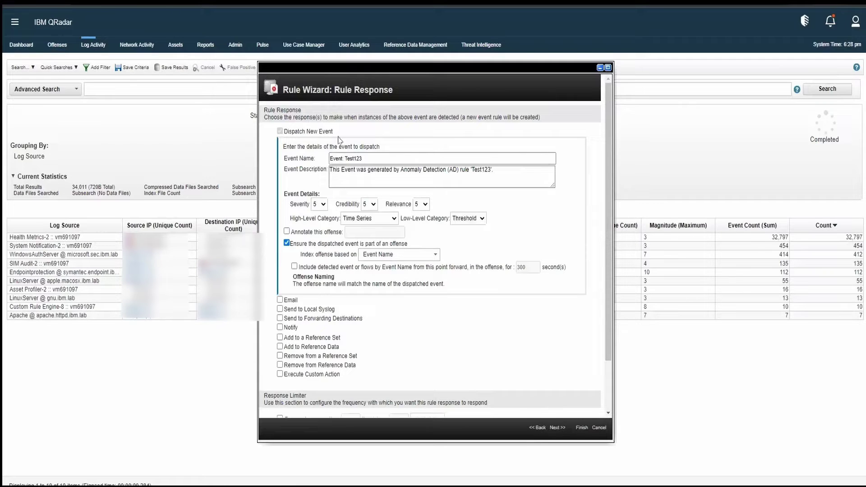
pyautogui.moveTo(334, 133); pyautogui.dragTo(286, 136)
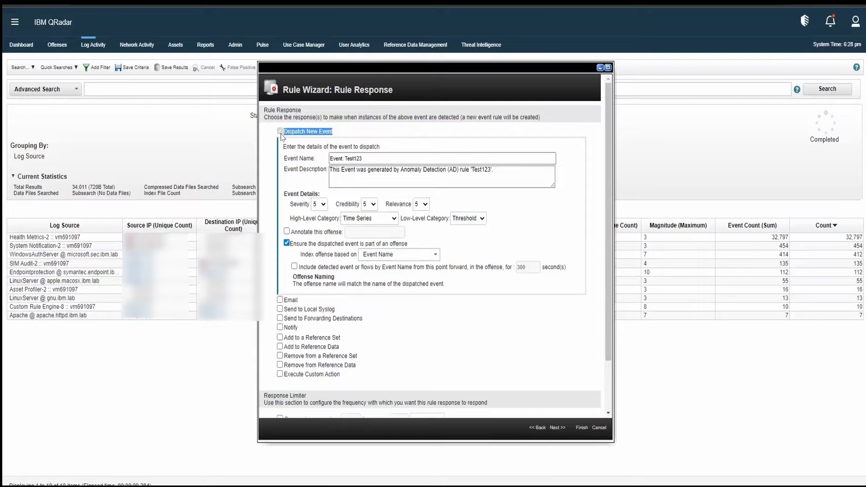
pyautogui.click(342, 134)
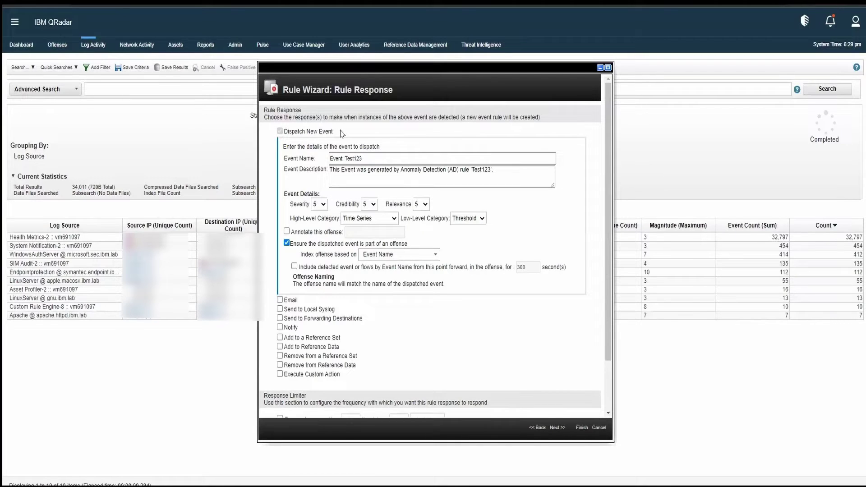
pyautogui.moveTo(335, 132); pyautogui.dragTo(280, 134)
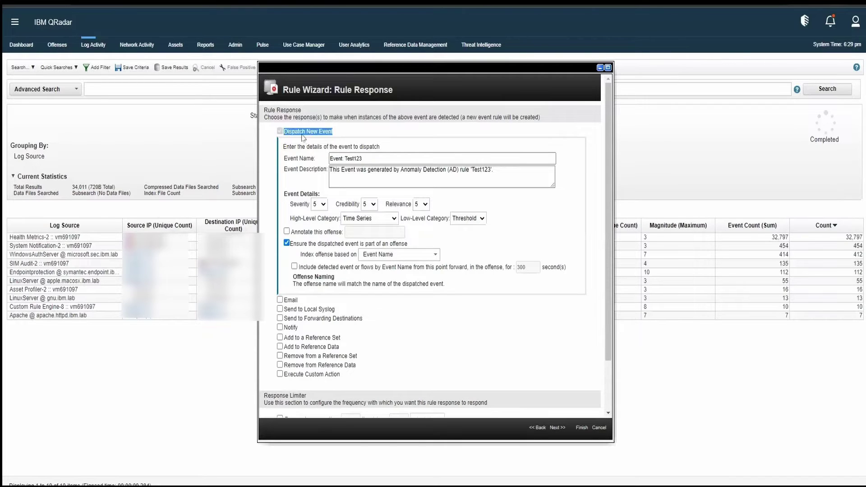
pyautogui.click(318, 140)
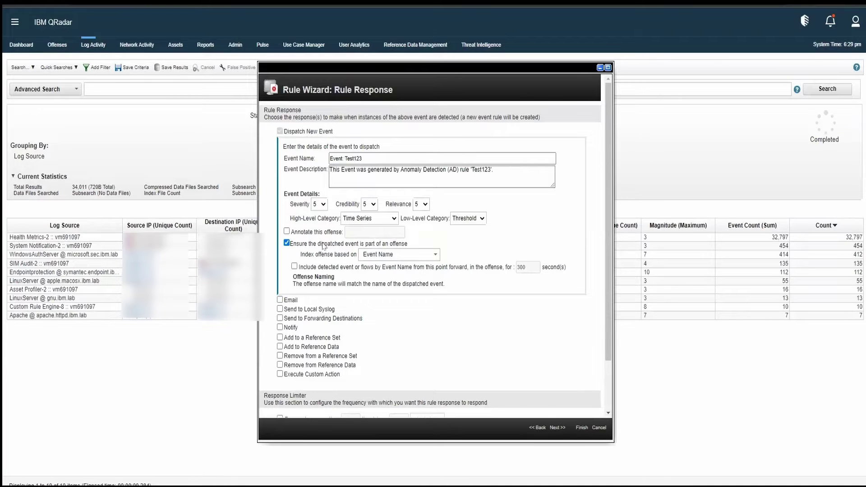
pyautogui.moveTo(402, 244); pyautogui.dragTo(290, 247)
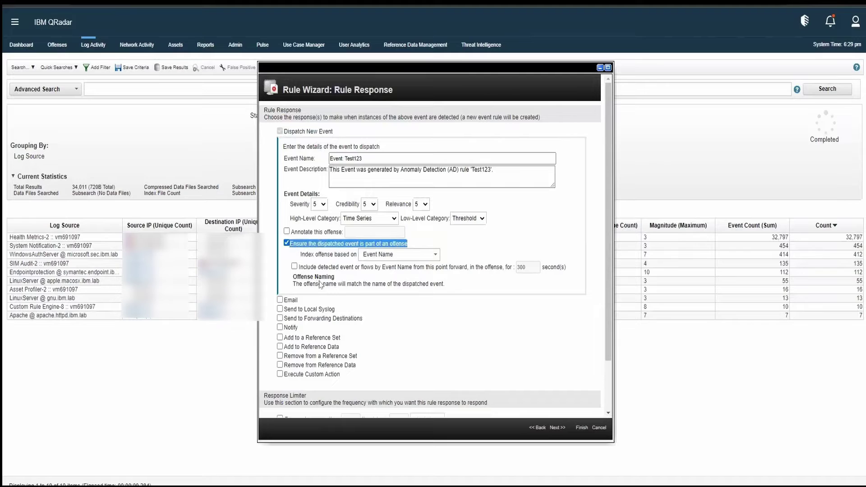
pyautogui.scroll(-2, 322, 282)
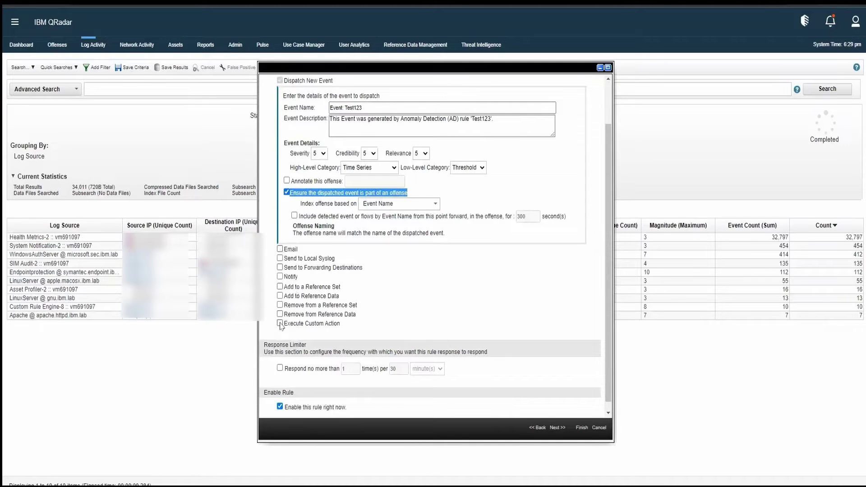
pyautogui.moveTo(341, 324); pyautogui.dragTo(287, 325)
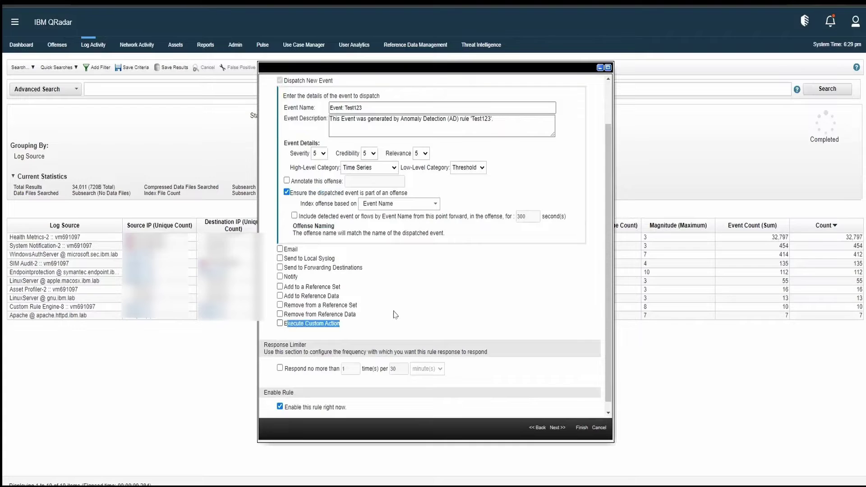
pyautogui.scroll(2, 399, 312)
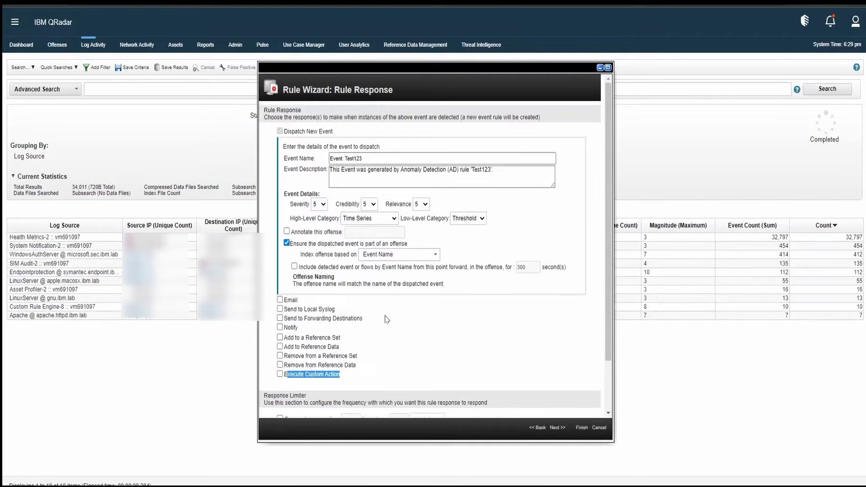
pyautogui.scroll(-2, 386, 319)
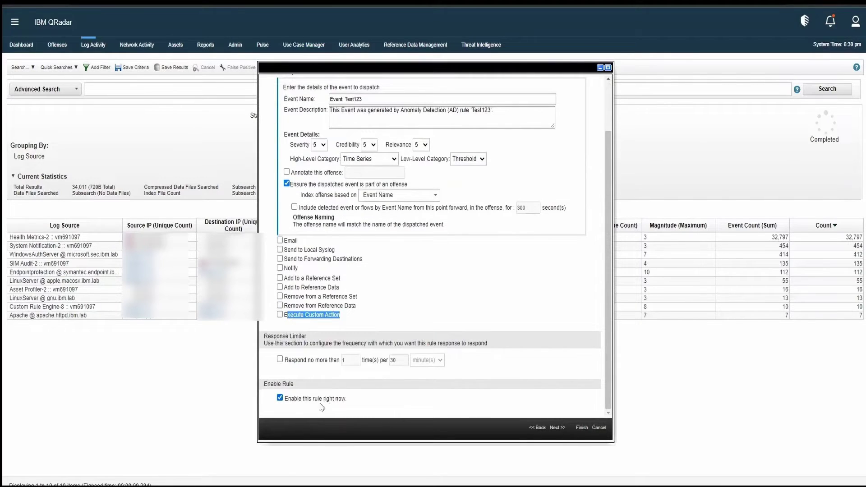
pyautogui.moveTo(353, 400); pyautogui.dragTo(288, 402)
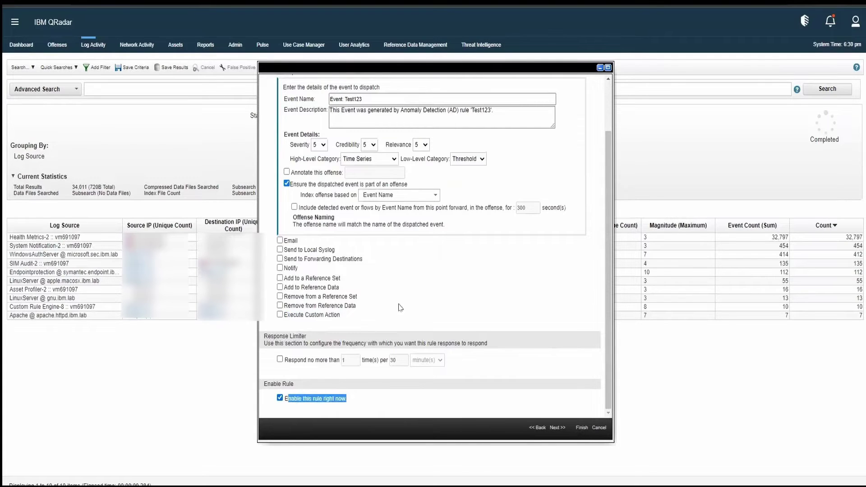
pyautogui.scroll(3, 411, 297)
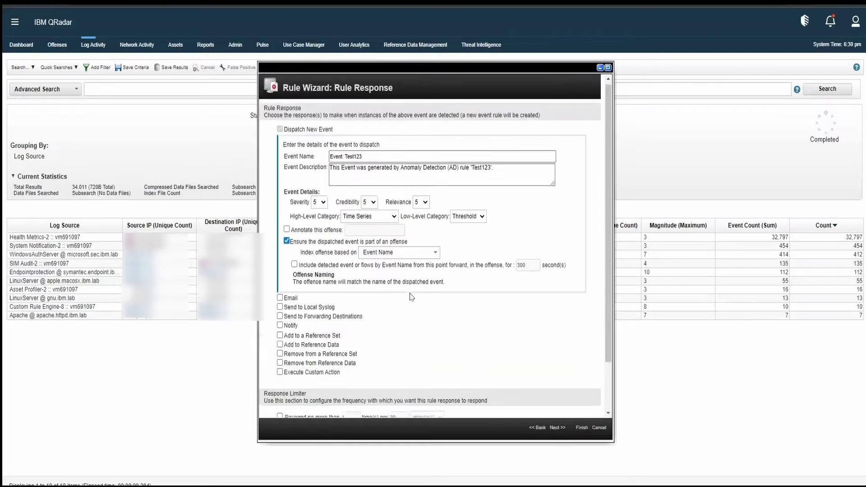
pyautogui.click(599, 428)
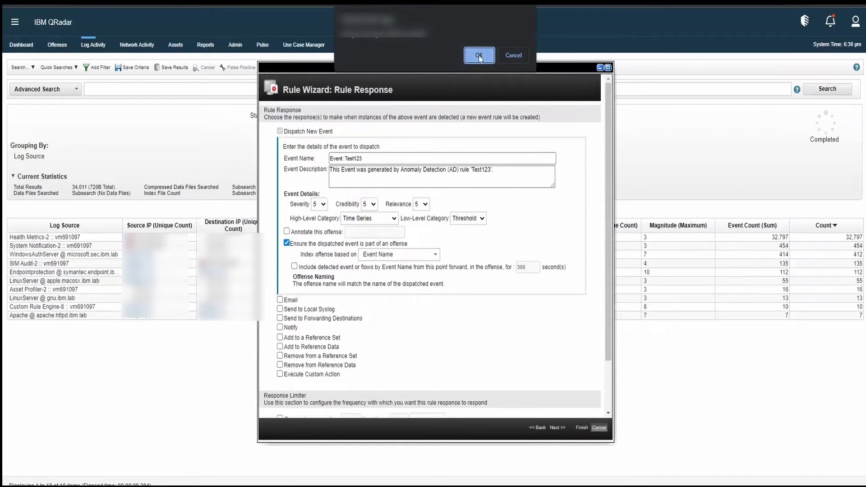
pyautogui.click(479, 56)
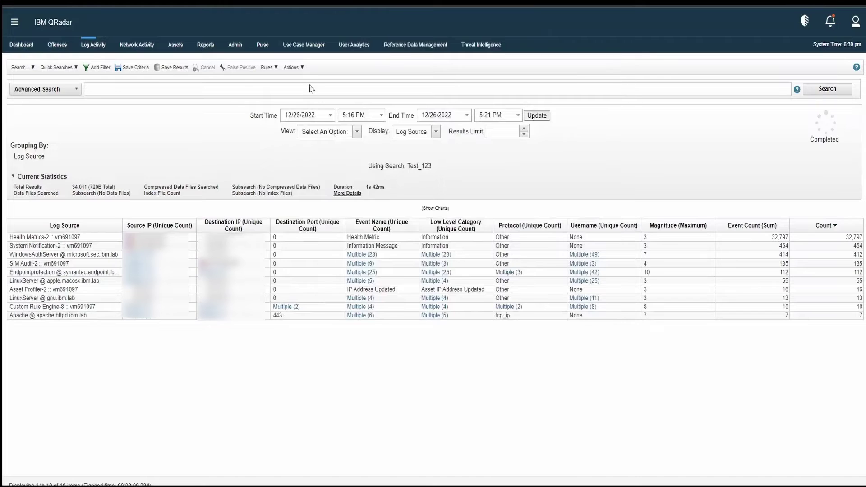
# Start a new anomaly rule from the search results and continue to its test editor with the Anomaly rule type.
pyautogui.click(268, 68)
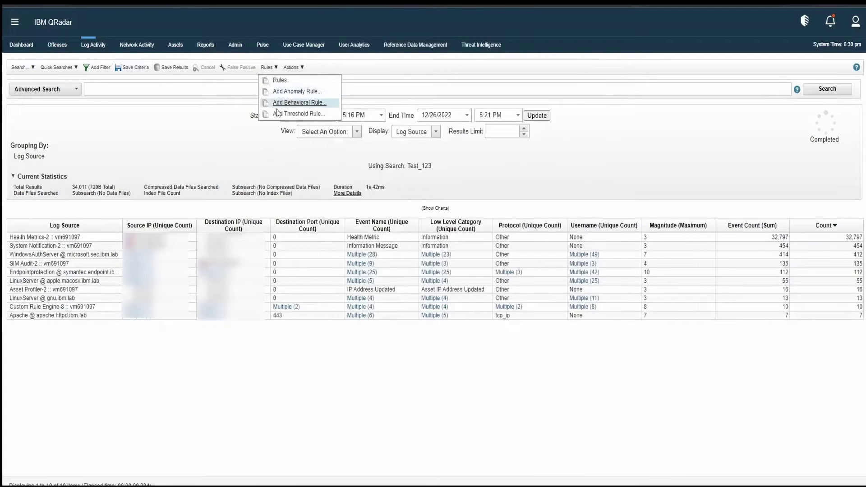
pyautogui.click(280, 92)
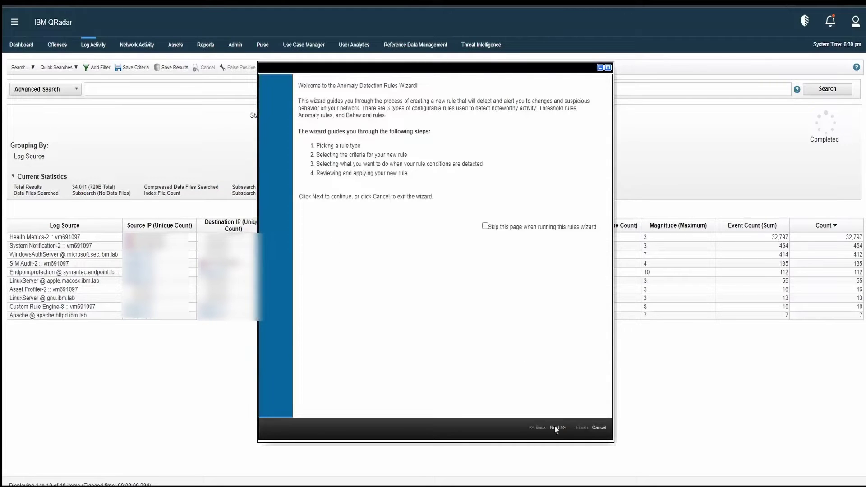
pyautogui.click(556, 428)
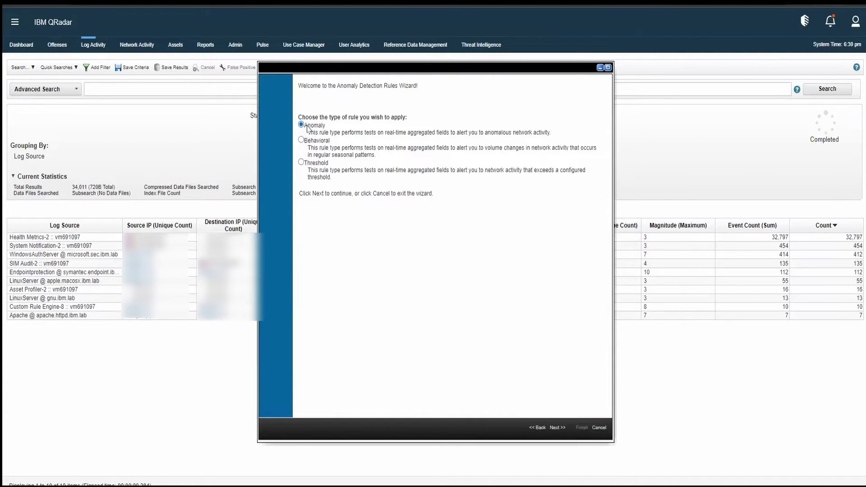
pyautogui.click(555, 428)
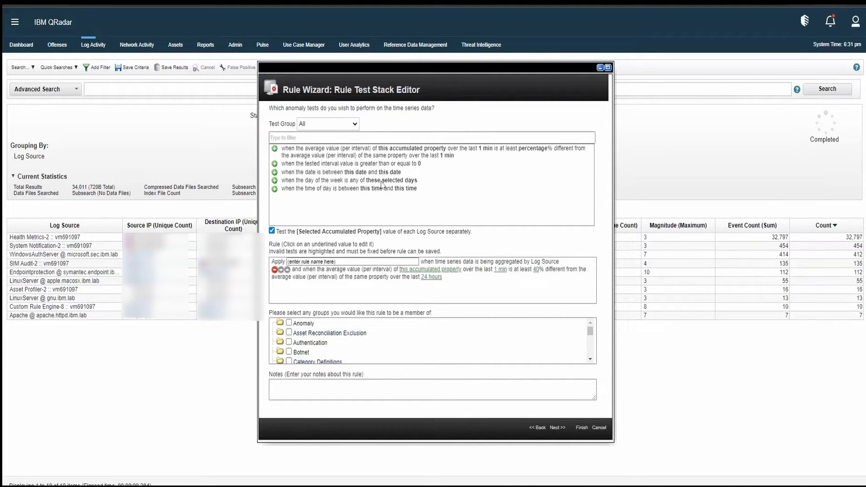
# Name the anomaly rule test and set the accumulated property for its test to Source IP (Unique Count).
pyautogui.click(348, 263)
pyautogui.hotkey('ctrl', 'a')
pyautogui.press('BackSpace')
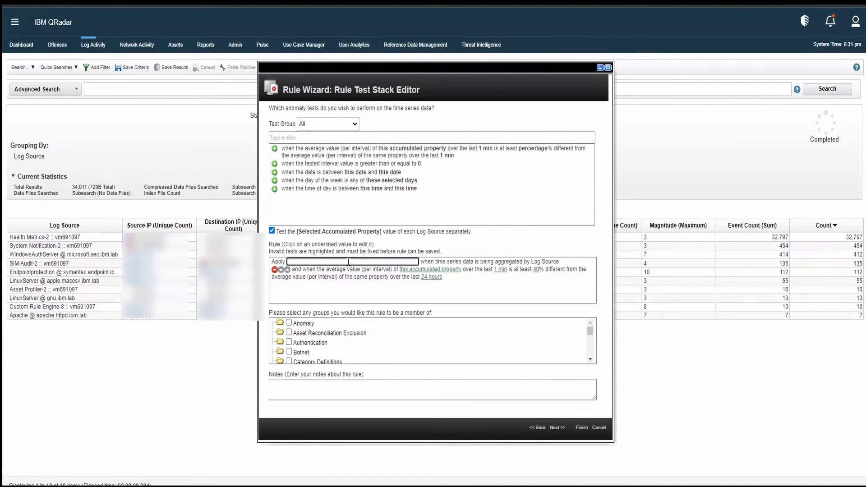
pyautogui.write('Te')
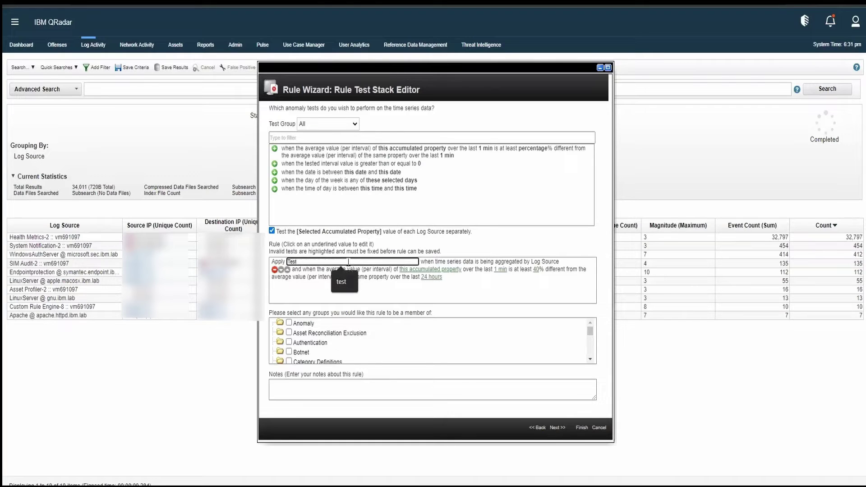
pyautogui.write('st')
pyautogui.click(348, 285)
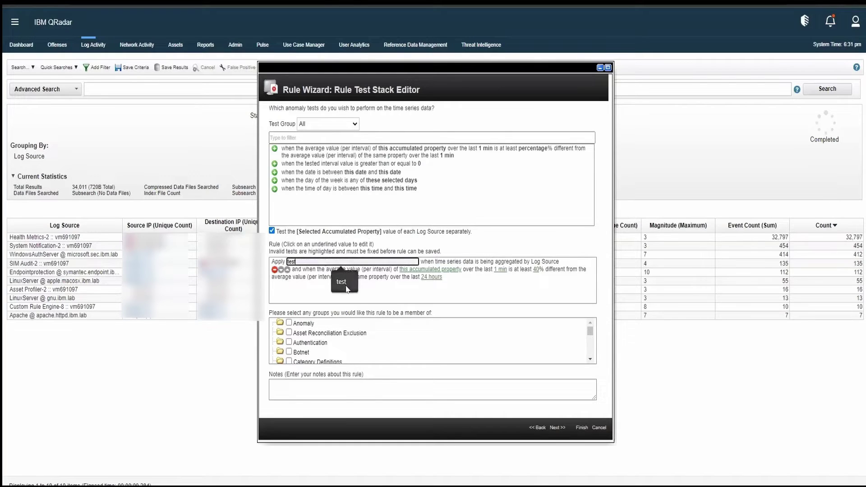
pyautogui.click(441, 271)
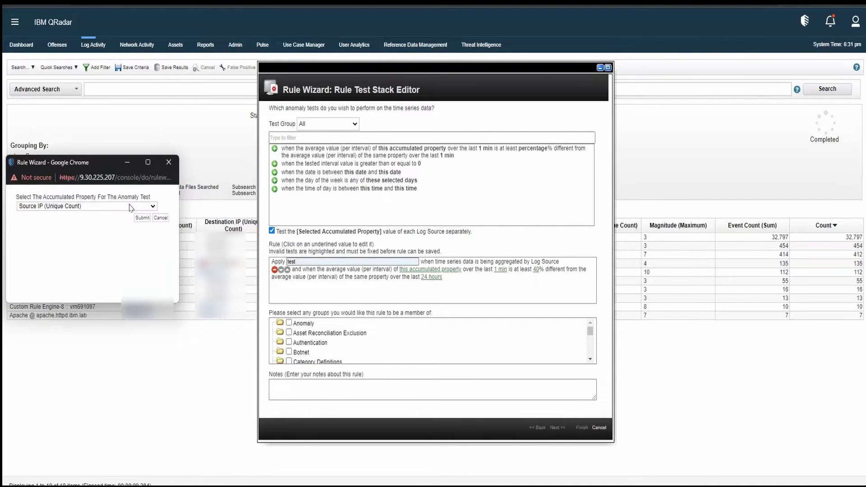
pyautogui.click(141, 218)
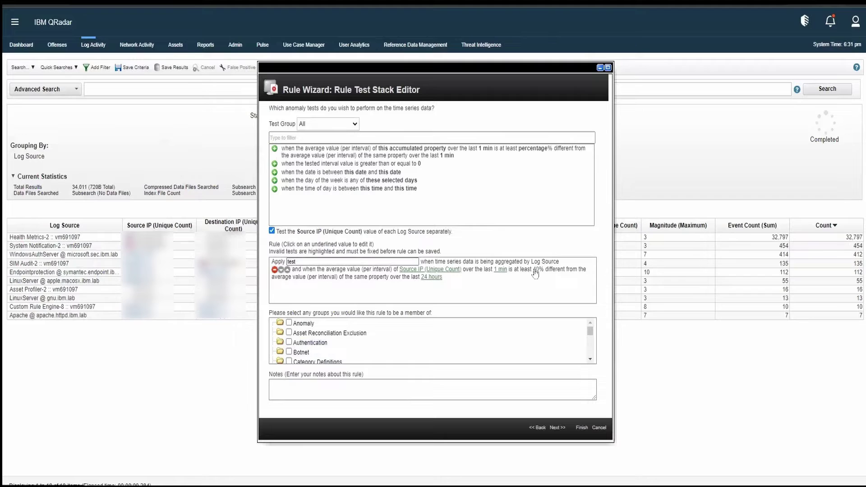
# Examine the recent interval, percentage difference and comparison period in the anomaly rule's average value test.
pyautogui.click(340, 262)
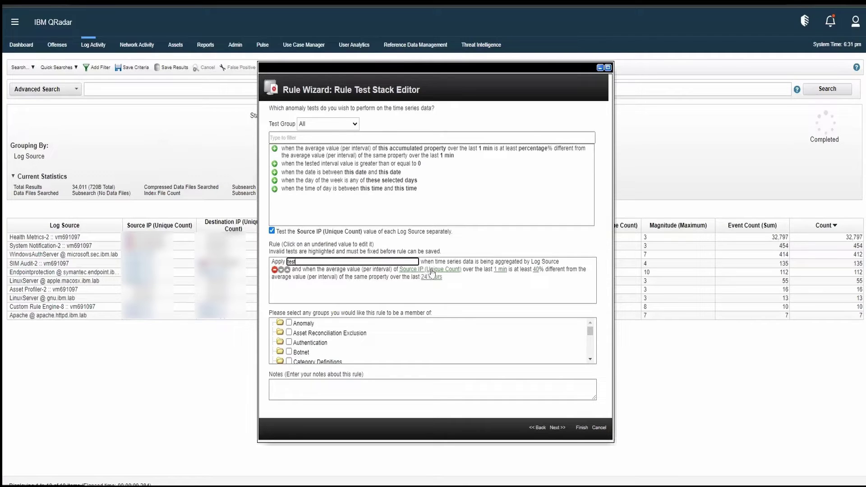
pyautogui.click(510, 272)
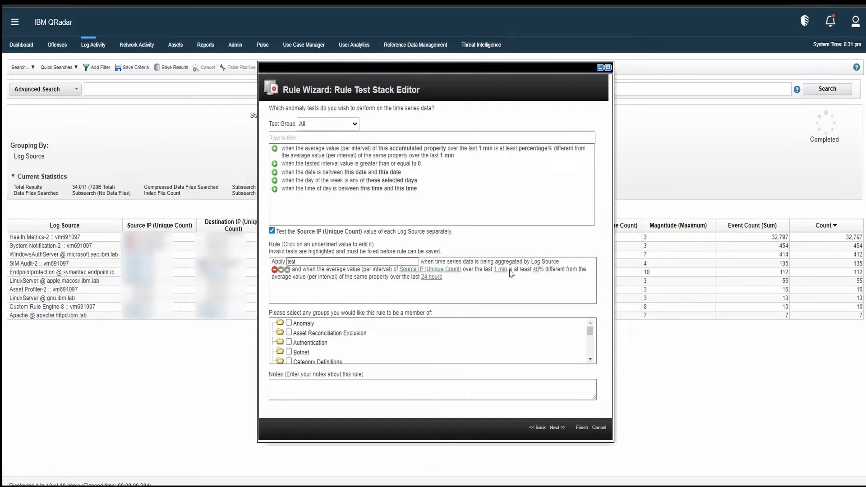
pyautogui.moveTo(508, 270); pyautogui.dragTo(535, 271)
pyautogui.moveTo(443, 277); pyautogui.dragTo(423, 280)
pyautogui.click(472, 290)
pyautogui.moveTo(443, 279); pyautogui.dragTo(420, 278)
pyautogui.doubleClick(535, 270)
pyautogui.moveTo(507, 269); pyautogui.dragTo(496, 278)
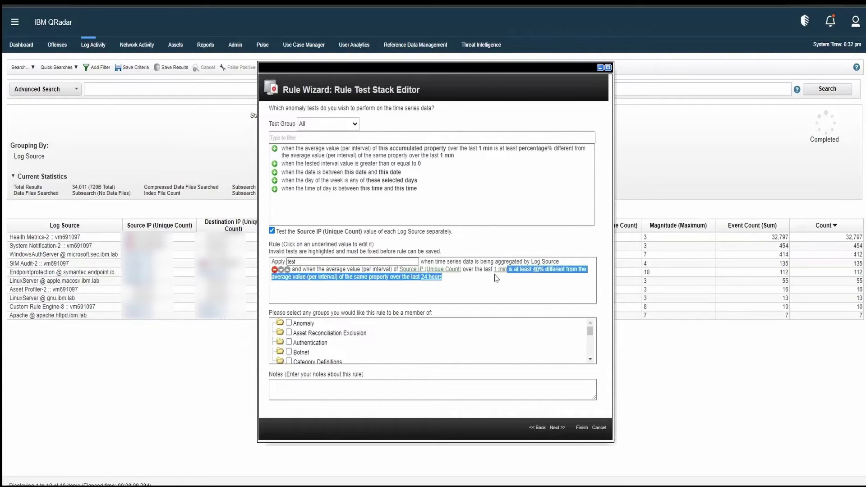
pyautogui.click(496, 277)
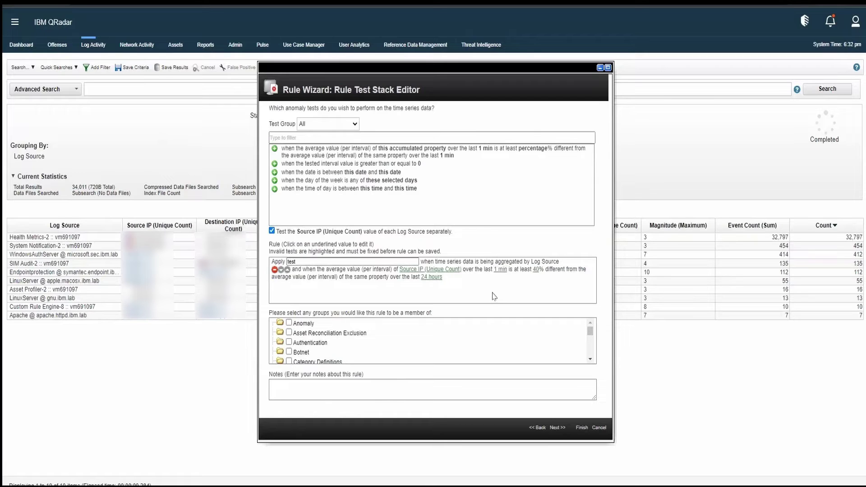
# Examine the new event, offense, custom action and enable options in the anomaly rule's response settings, and discard the rule.
pyautogui.click(557, 429)
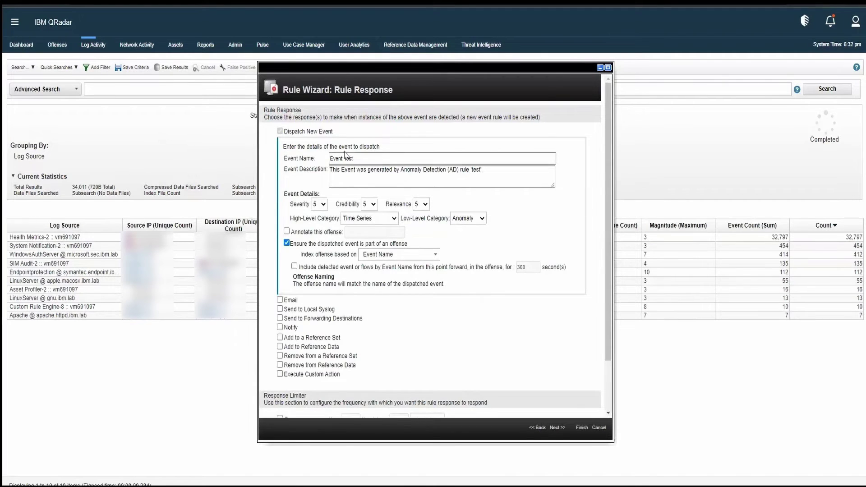
pyautogui.moveTo(341, 131); pyautogui.dragTo(269, 134)
pyautogui.click(270, 134)
pyautogui.moveTo(409, 246); pyautogui.dragTo(327, 250)
pyautogui.scroll(-1, 329, 251)
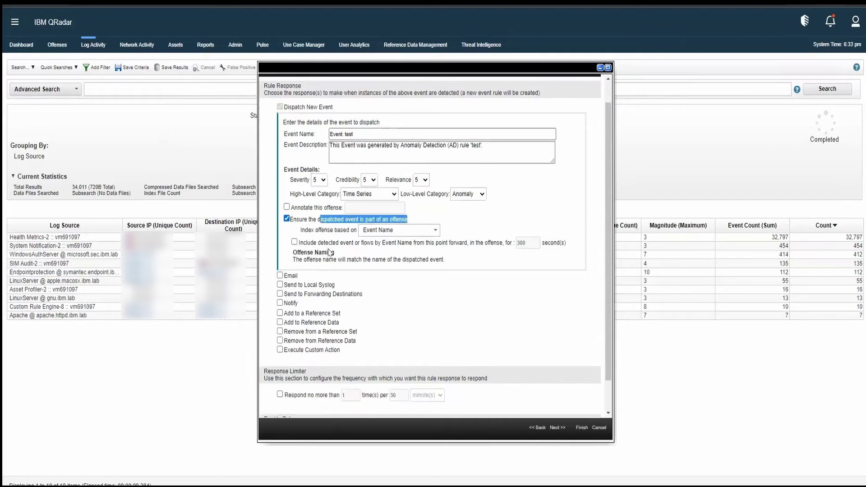
pyautogui.scroll(-2, 328, 252)
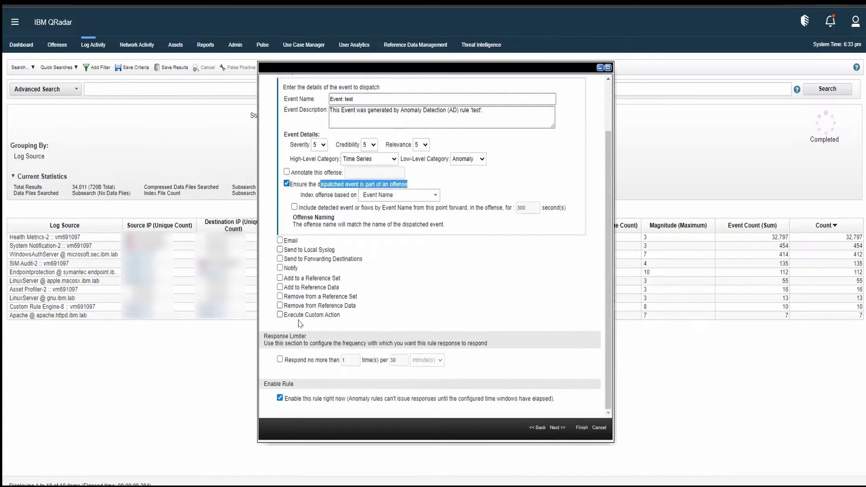
pyautogui.moveTo(342, 316); pyautogui.dragTo(286, 318)
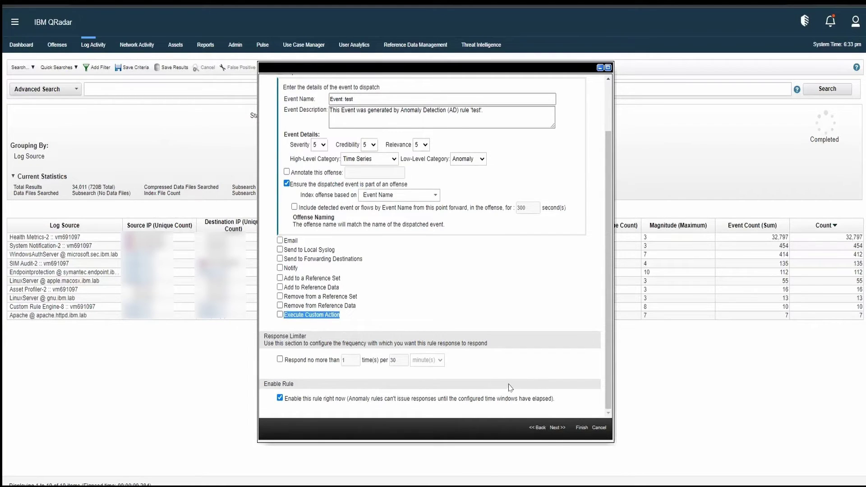
pyautogui.scroll(2, 488, 371)
pyautogui.click(489, 360)
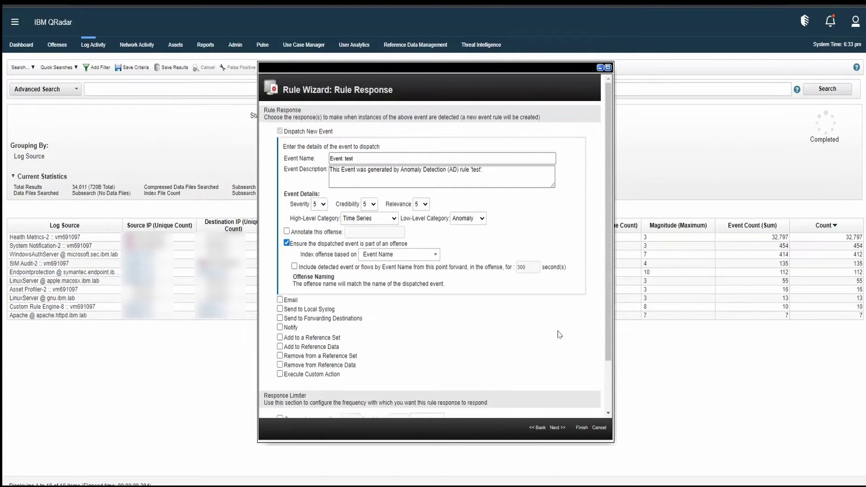
pyautogui.click(600, 428)
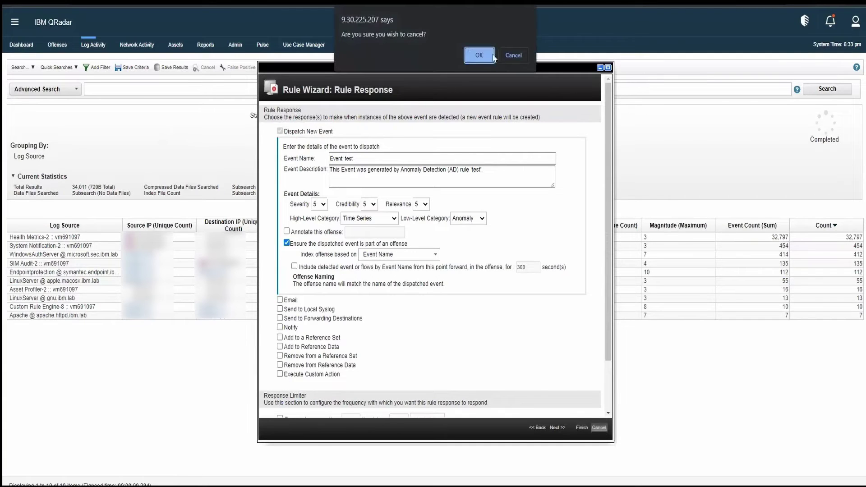
pyautogui.click(478, 58)
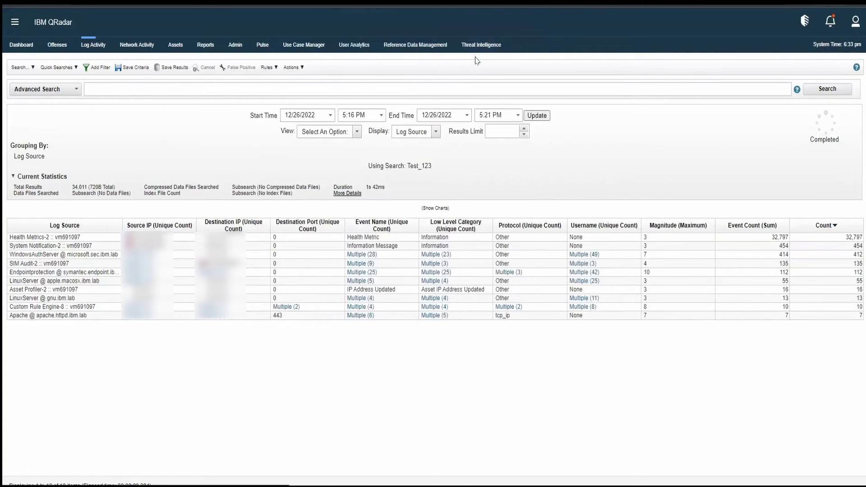
# Start a new behavioral rule from the search results and continue to its test editor with the Behavioral rule type.
pyautogui.click(269, 67)
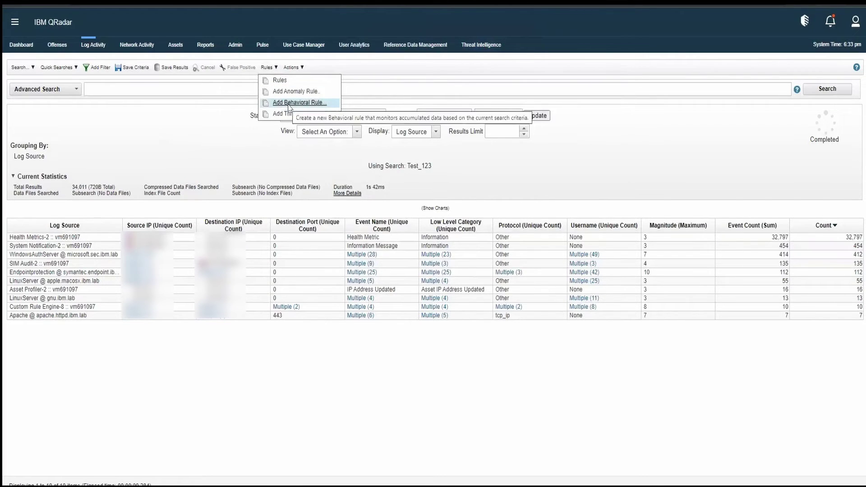
pyautogui.click(289, 104)
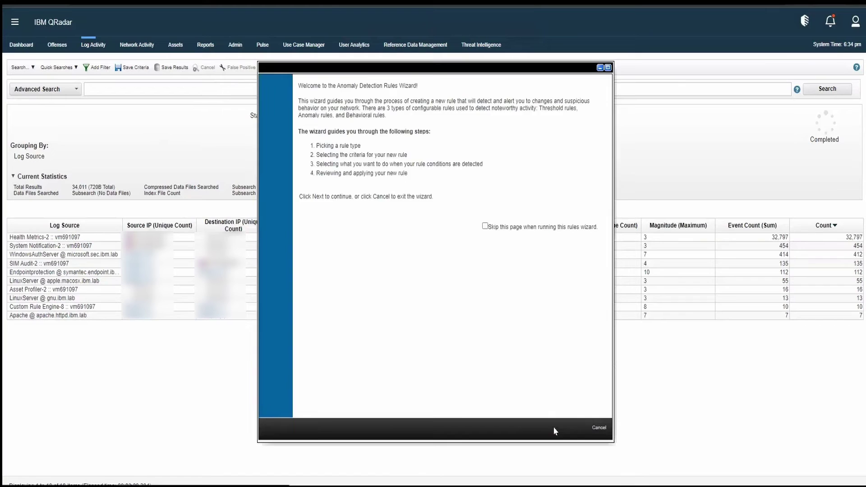
pyautogui.click(555, 431)
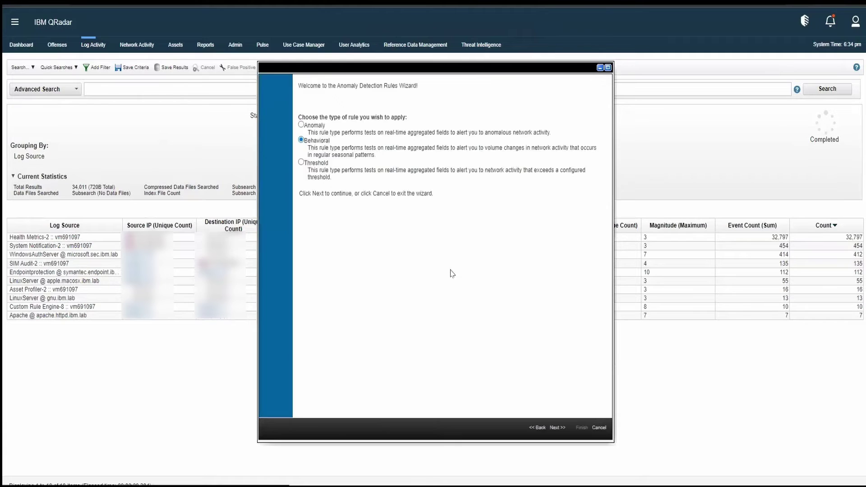
pyautogui.click(555, 428)
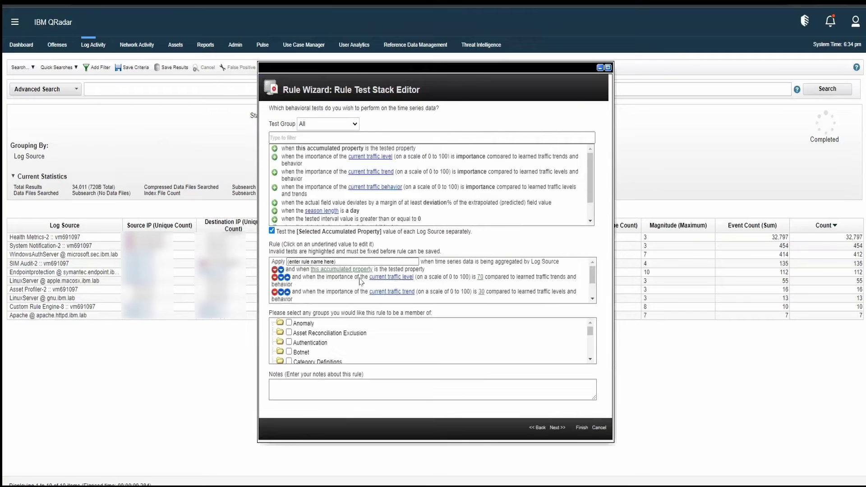
# Examine the behavioral rule's default tests for current traffic level, traffic trend, traffic behavior, deviation and season length.
pyautogui.moveTo(371, 280); pyautogui.dragTo(416, 284)
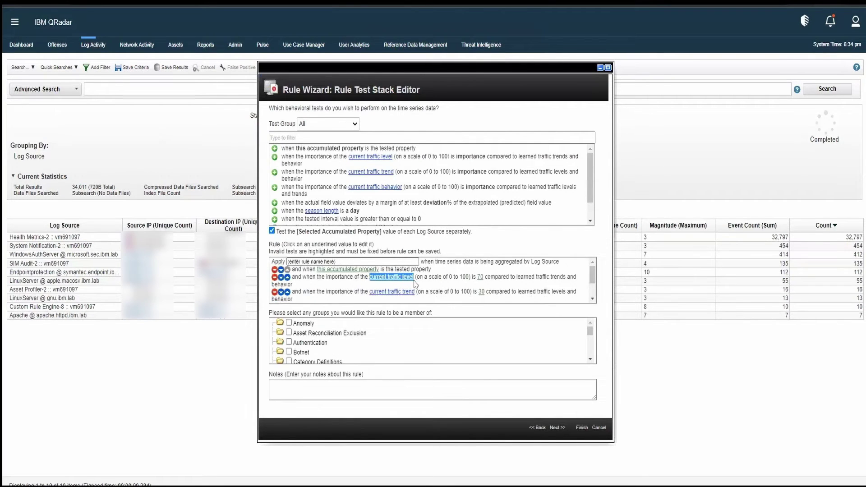
pyautogui.moveTo(414, 294)
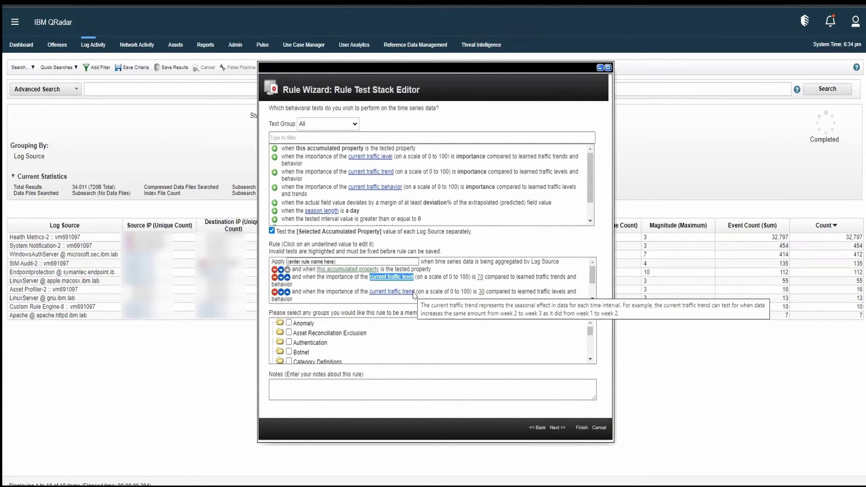
pyautogui.scroll(-2, 379, 271)
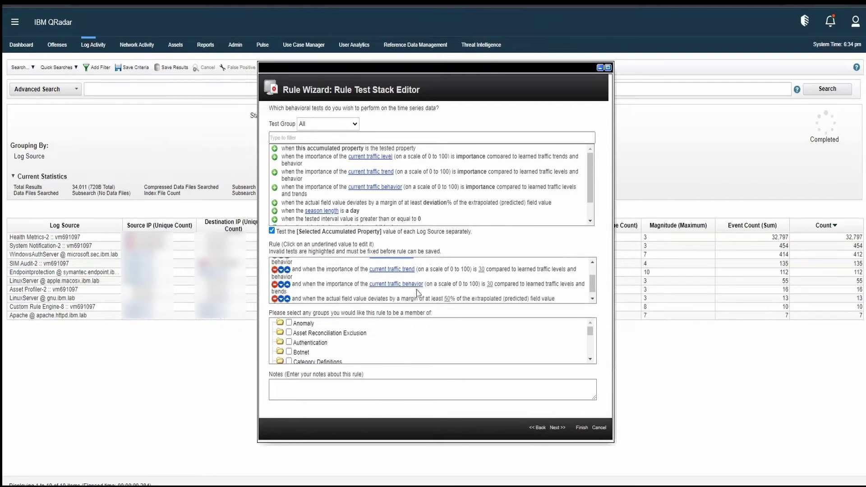
pyautogui.tripleClick(370, 266)
pyautogui.scroll(3, 370, 289)
pyautogui.tripleClick(370, 296)
pyautogui.scroll(-2, 380, 278)
pyautogui.click(369, 266)
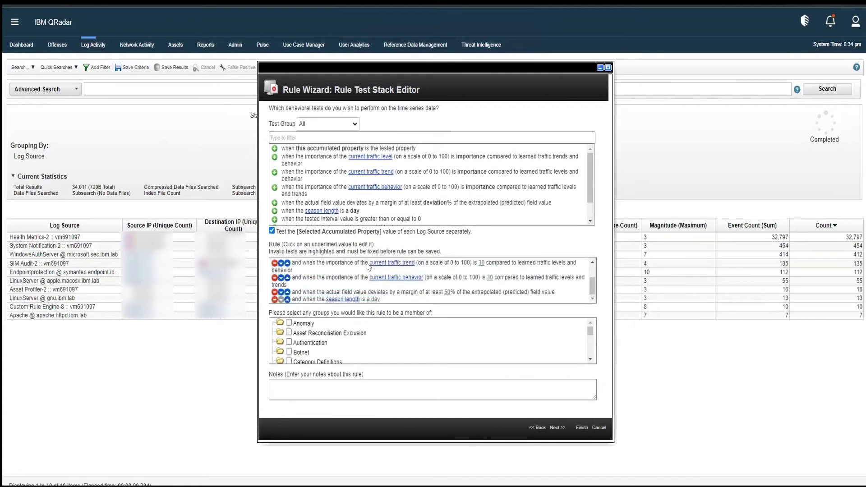
pyautogui.moveTo(369, 267); pyautogui.dragTo(372, 299)
pyautogui.scroll(2, 373, 298)
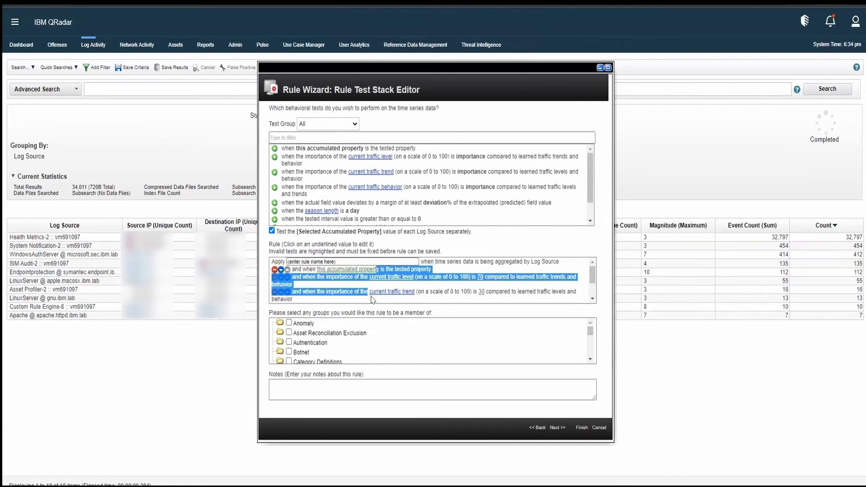
pyautogui.click(372, 299)
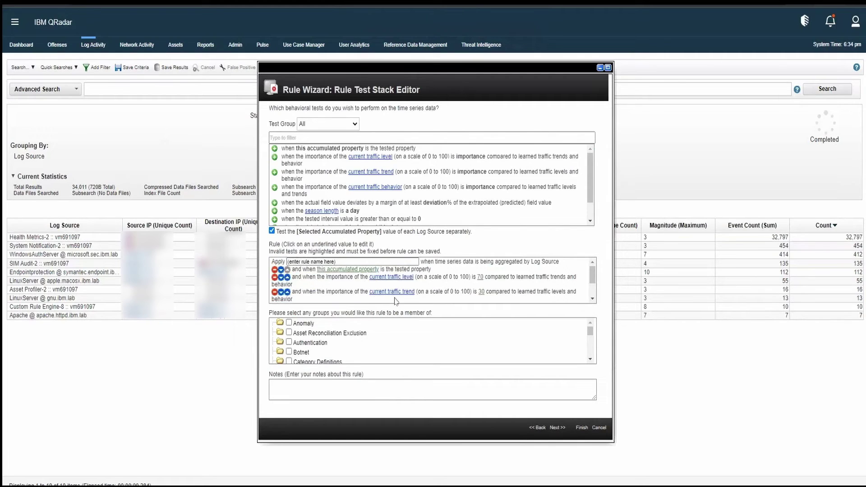
pyautogui.scroll(-2, 396, 301)
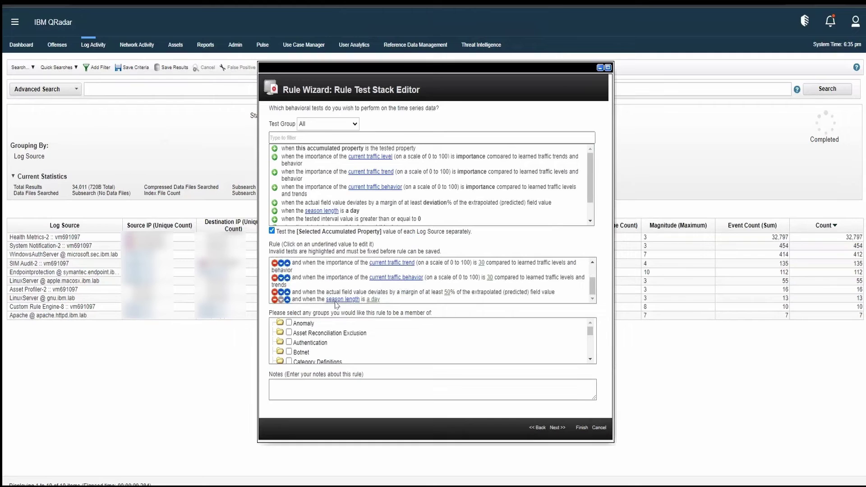
pyautogui.moveTo(336, 305)
pyautogui.scroll(3, 410, 297)
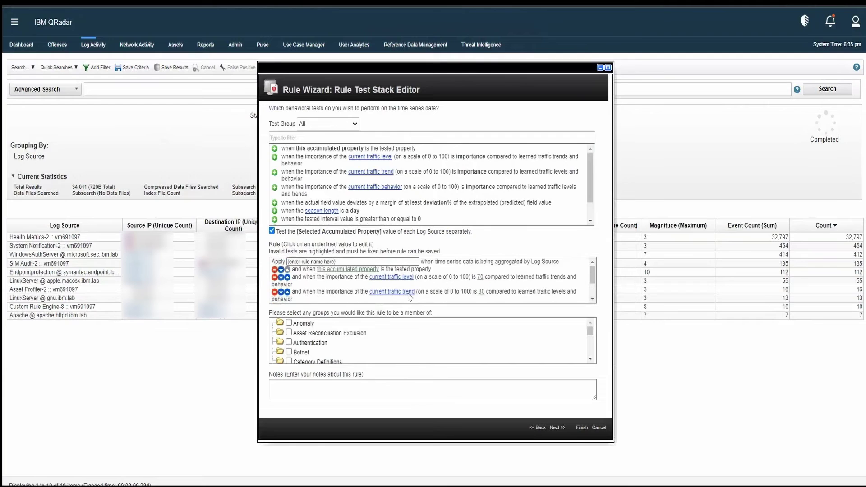
# Name the behavioral rule test and set its tested accumulated property to Source IP (Unique Count).
pyautogui.click(335, 262)
pyautogui.write('Te')
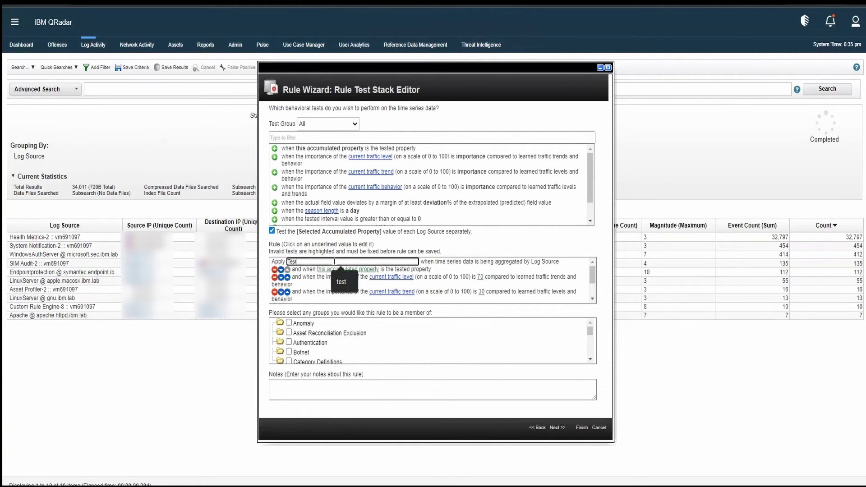
pyautogui.write('st')
pyautogui.click(342, 281)
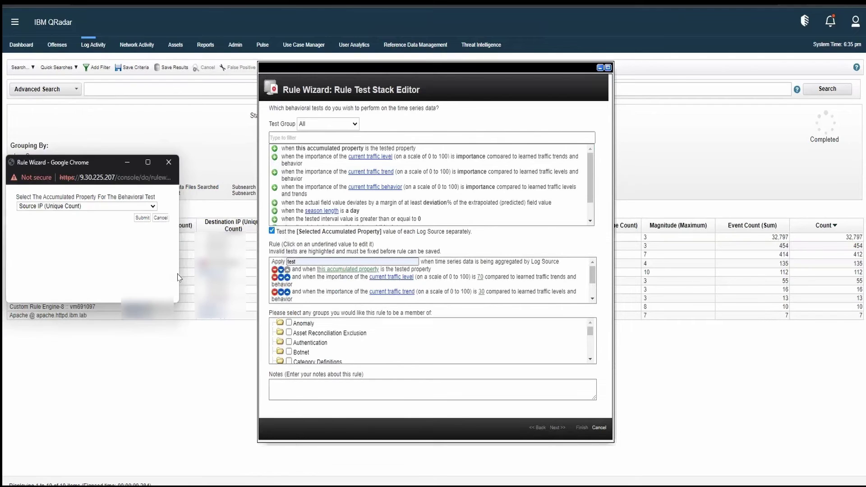
pyautogui.click(142, 218)
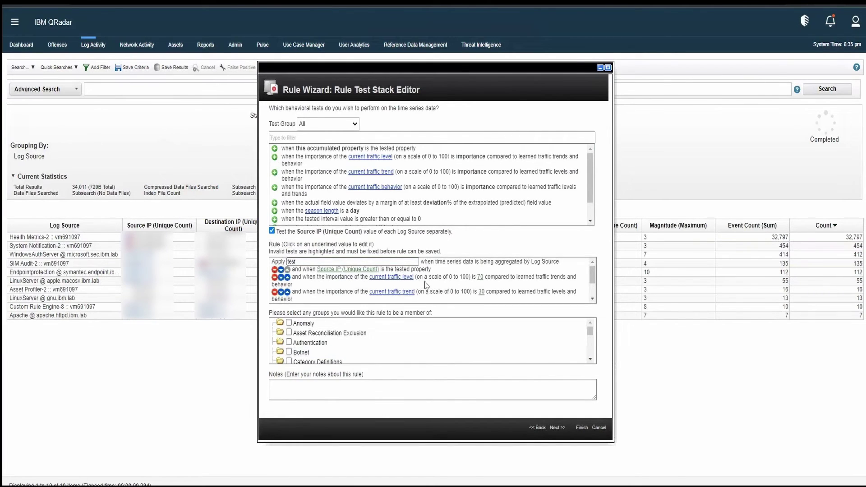
# Review the importance, deviation and season length values of the behavioral rule applied to Source IP (Unique Count).
pyautogui.scroll(-2, 425, 285)
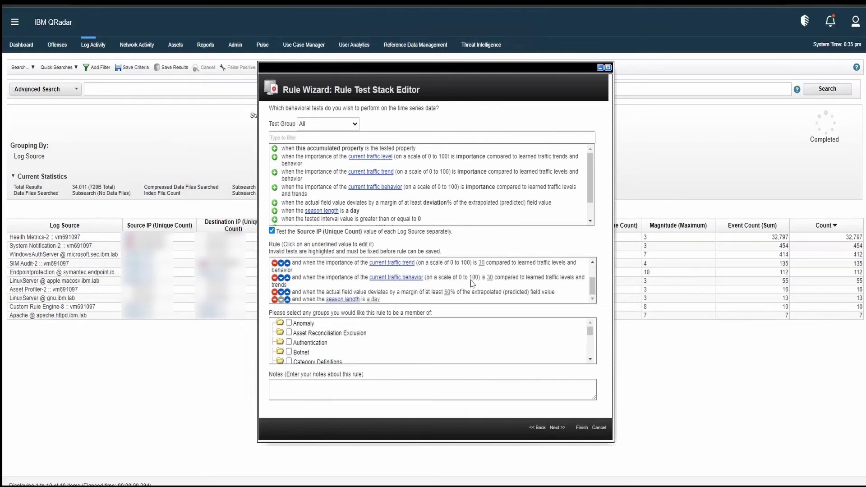
pyautogui.scroll(3, 465, 284)
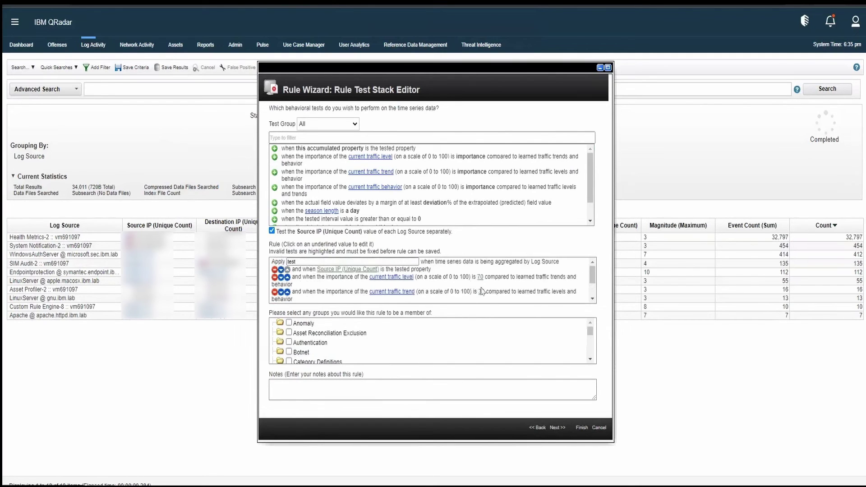
pyautogui.scroll(-3, 479, 279)
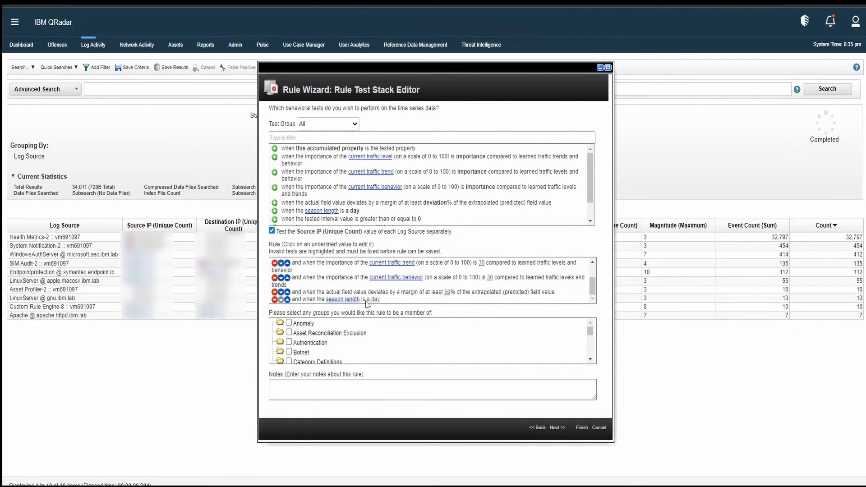
pyautogui.scroll(3, 407, 291)
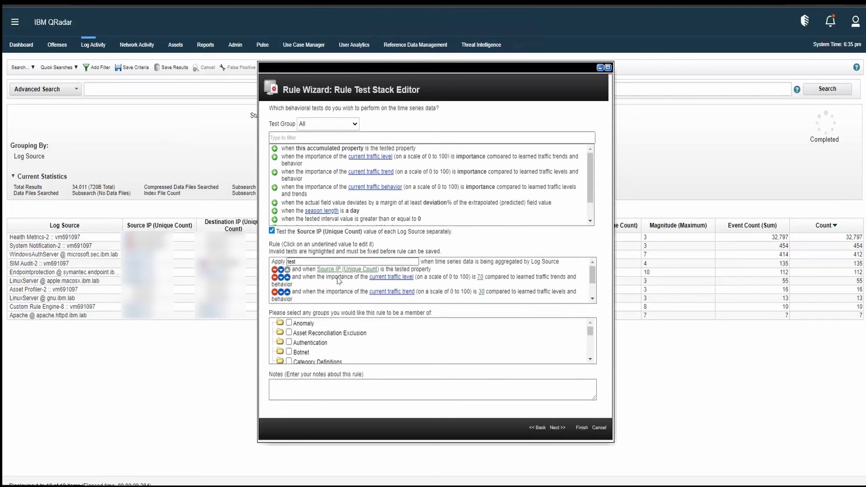
# Examine the behavioral rule's deviation test against the extrapolated (predicted) field value and read the description of the current traffic level.
pyautogui.scroll(-2, 338, 277)
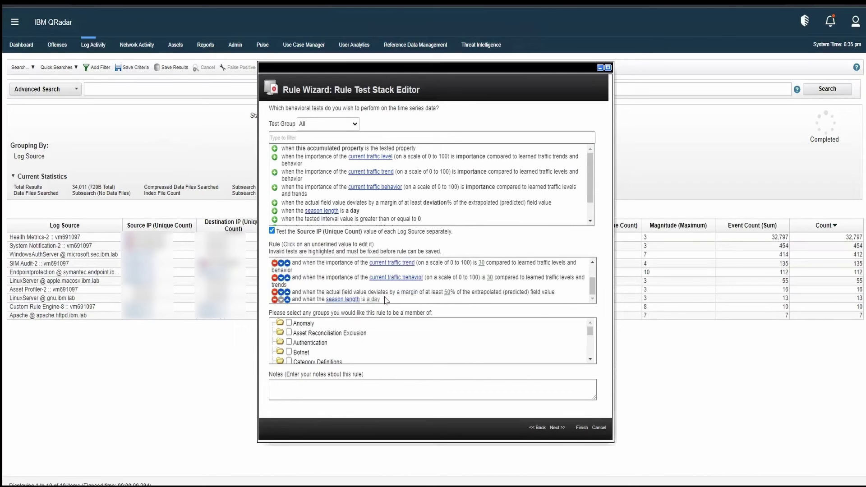
pyautogui.scroll(2, 387, 300)
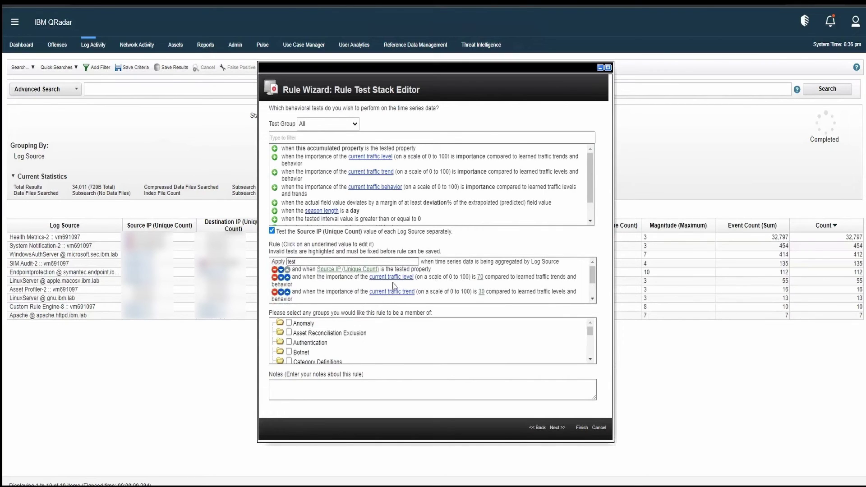
pyautogui.scroll(-2, 520, 280)
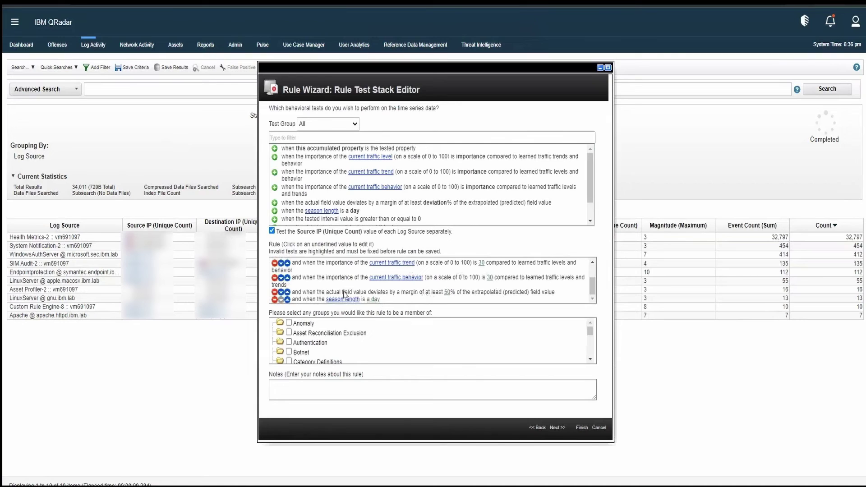
pyautogui.moveTo(352, 293); pyautogui.dragTo(379, 296)
pyautogui.moveTo(431, 294); pyautogui.dragTo(559, 295)
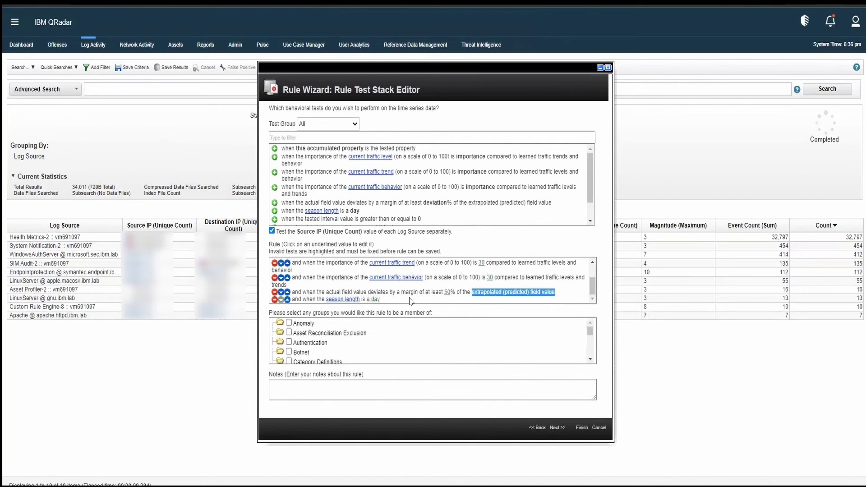
pyautogui.scroll(3, 408, 299)
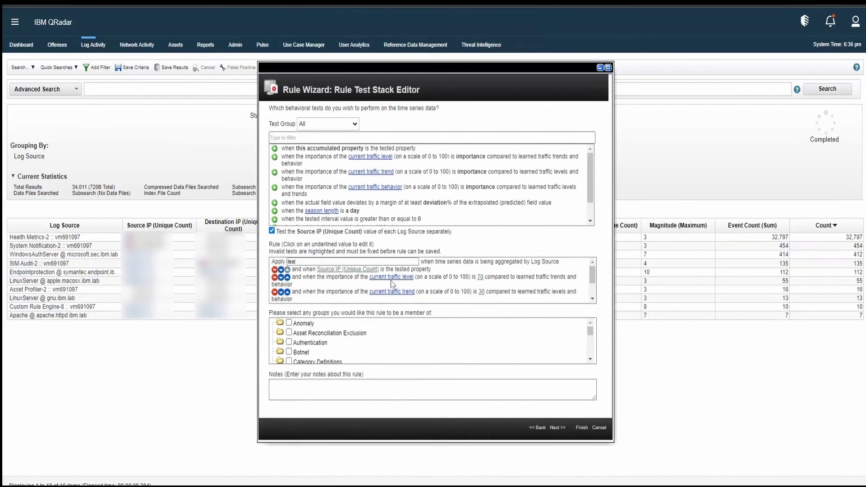
pyautogui.moveTo(392, 284)
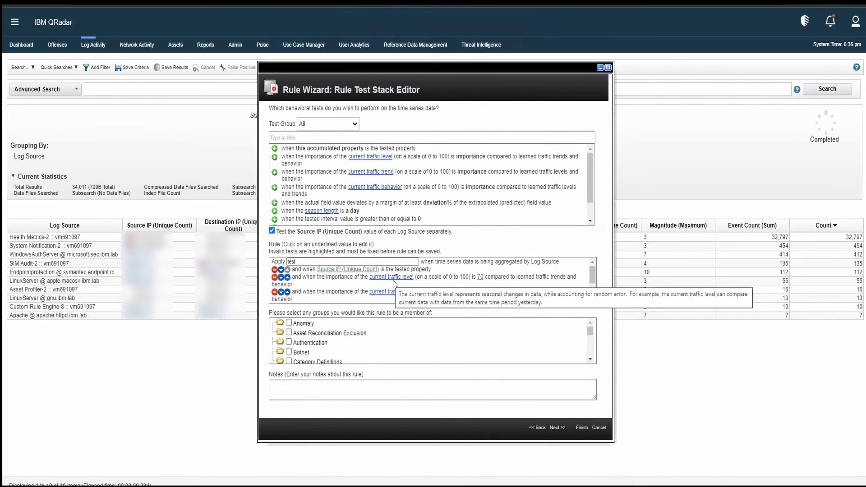
pyautogui.scroll(-3, 393, 282)
pyautogui.scroll(3, 394, 280)
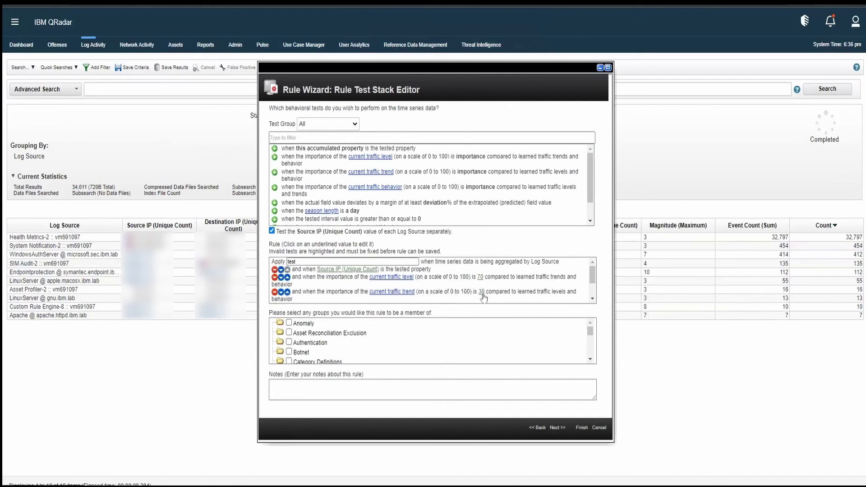
# Examine the 0 to 100 importance scales of the traffic trend and traffic behavior tests, plus the predicted field value and season length.
pyautogui.moveTo(451, 292); pyautogui.dragTo(469, 293)
pyautogui.scroll(-2, 406, 284)
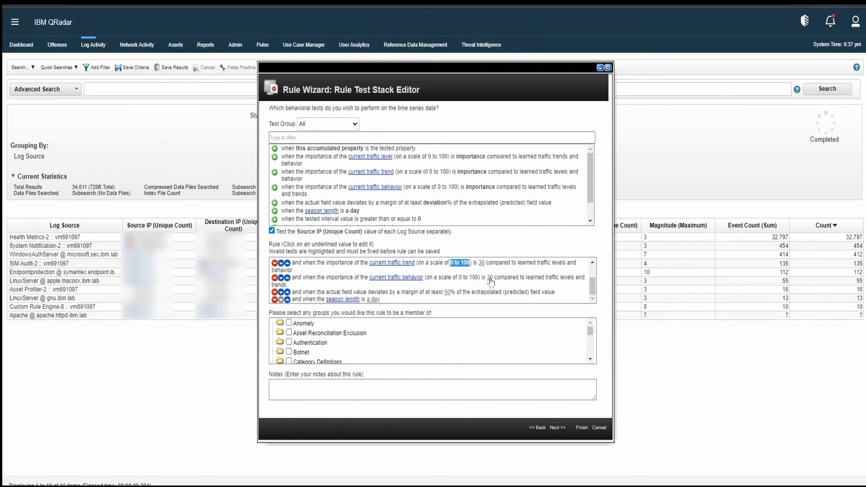
pyautogui.moveTo(457, 280); pyautogui.dragTo(481, 282)
pyautogui.scroll(4, 444, 283)
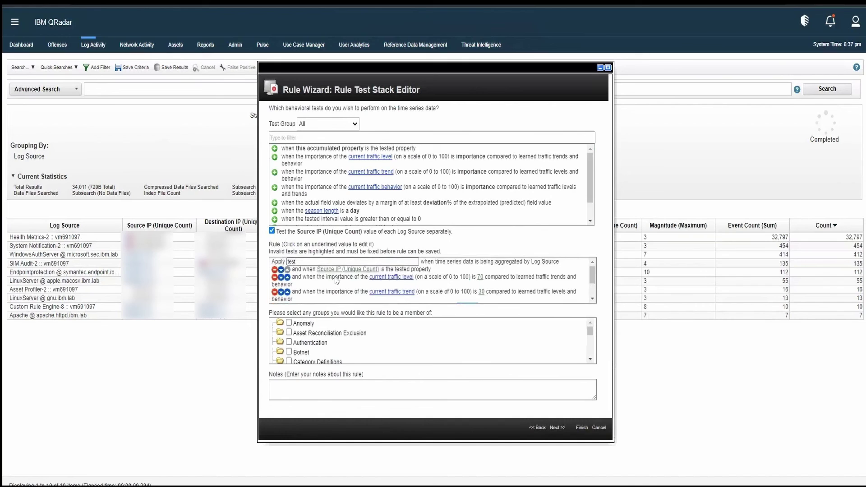
pyautogui.scroll(-2, 337, 280)
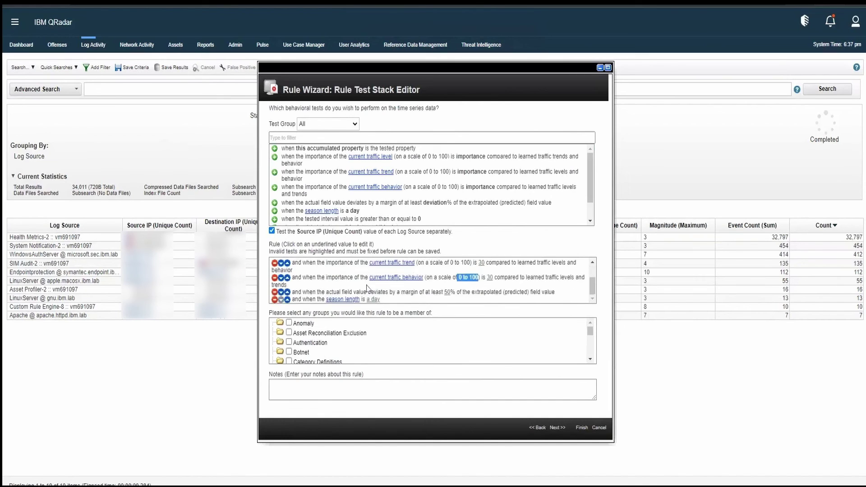
pyautogui.click(444, 298)
pyautogui.moveTo(473, 293); pyautogui.dragTo(557, 294)
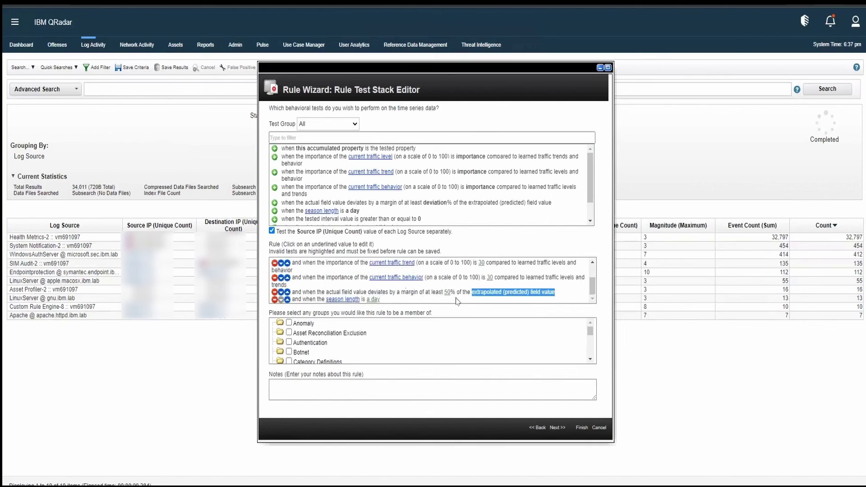
pyautogui.moveTo(366, 301); pyautogui.dragTo(395, 301)
pyautogui.click(396, 301)
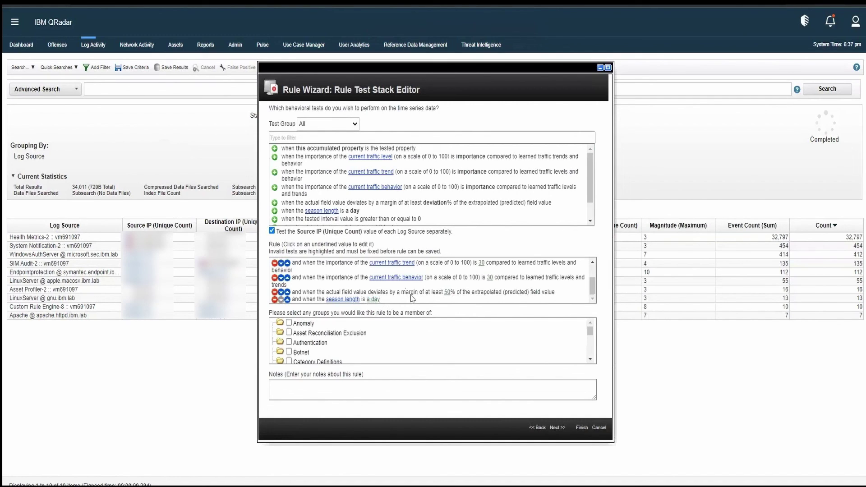
# Review how the traffic level, trend and behavior tests relate to the extrapolated (predicted) field value in the deviation test.
pyautogui.scroll(3, 410, 293)
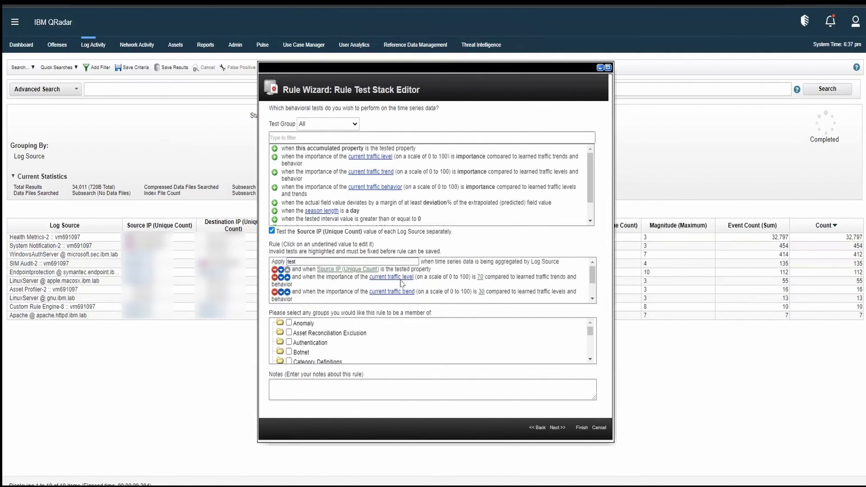
pyautogui.scroll(-3, 409, 282)
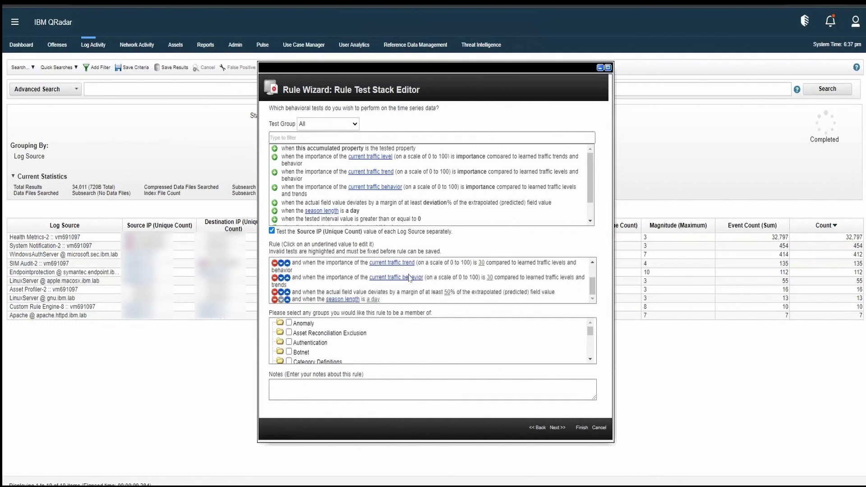
pyautogui.moveTo(413, 283)
pyautogui.moveTo(559, 295); pyautogui.dragTo(473, 293)
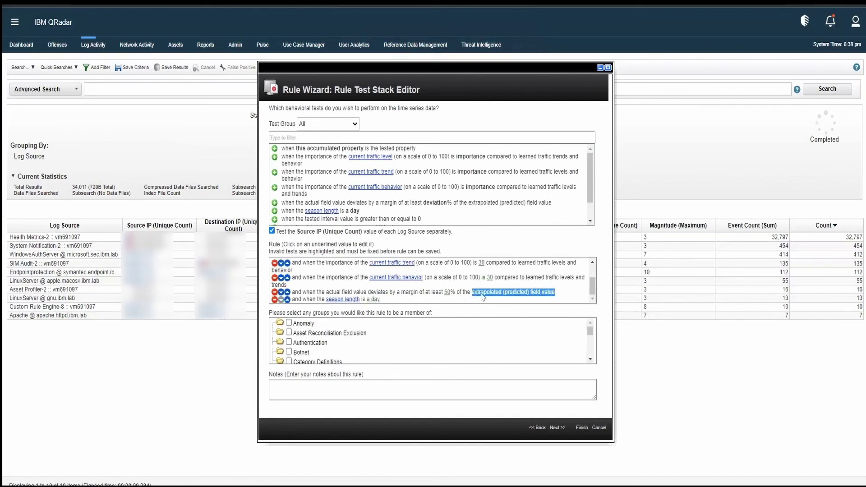
pyautogui.click(476, 296)
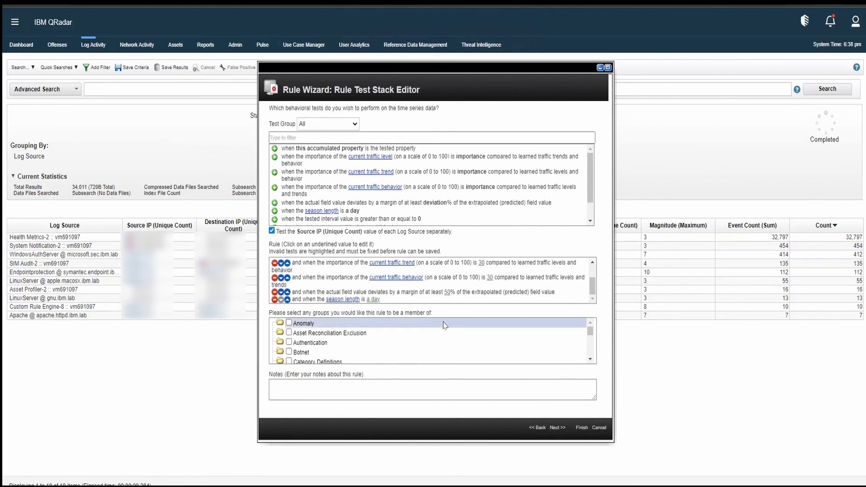
# Continue to the behavioral rule's response settings and review its event dispatch, offense, custom action, response limiter and rule enabling options.
pyautogui.click(558, 428)
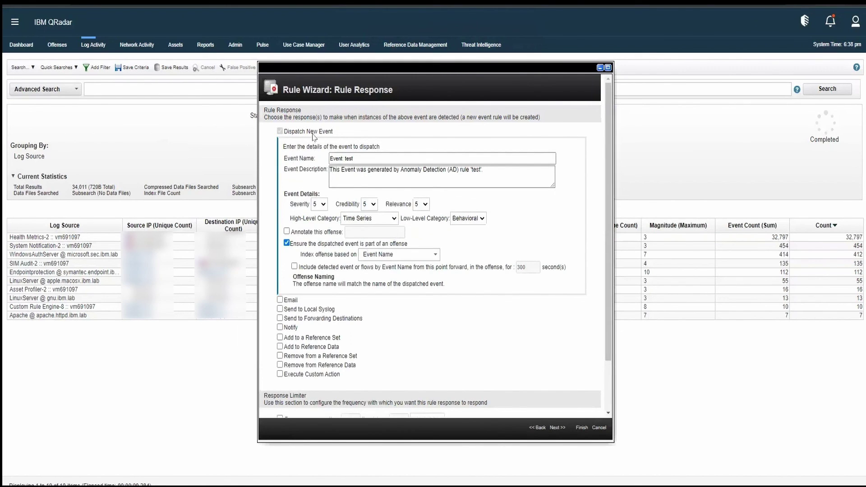
pyautogui.moveTo(333, 131); pyautogui.dragTo(274, 135)
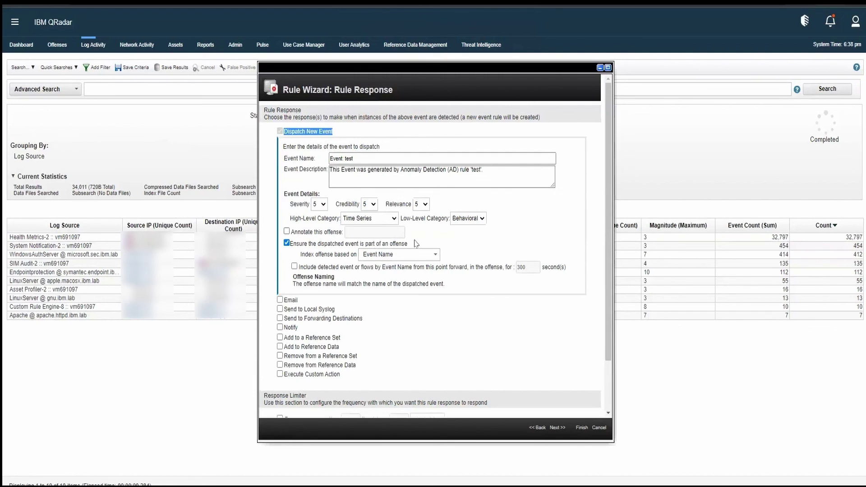
pyautogui.moveTo(414, 245); pyautogui.dragTo(402, 244)
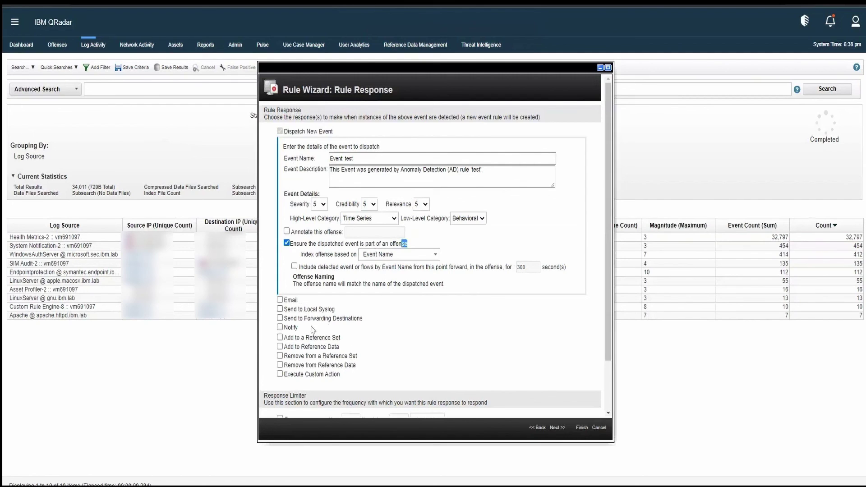
pyautogui.moveTo(342, 377); pyautogui.dragTo(284, 376)
pyautogui.scroll(-2, 347, 356)
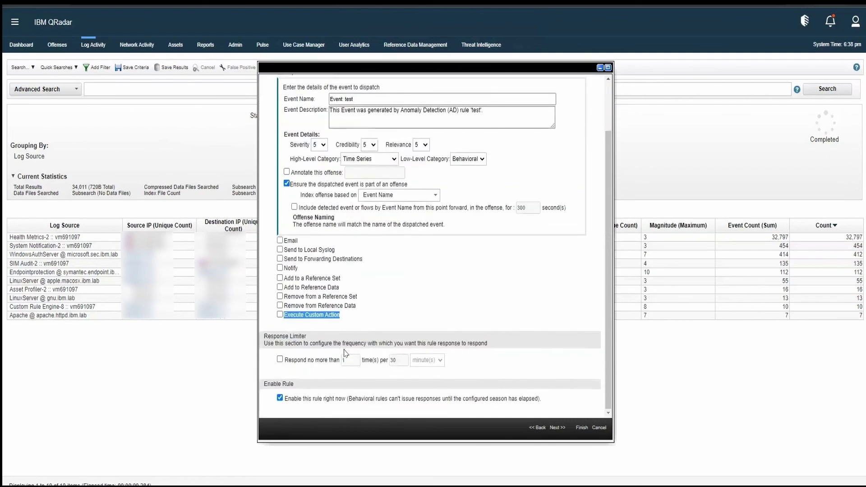